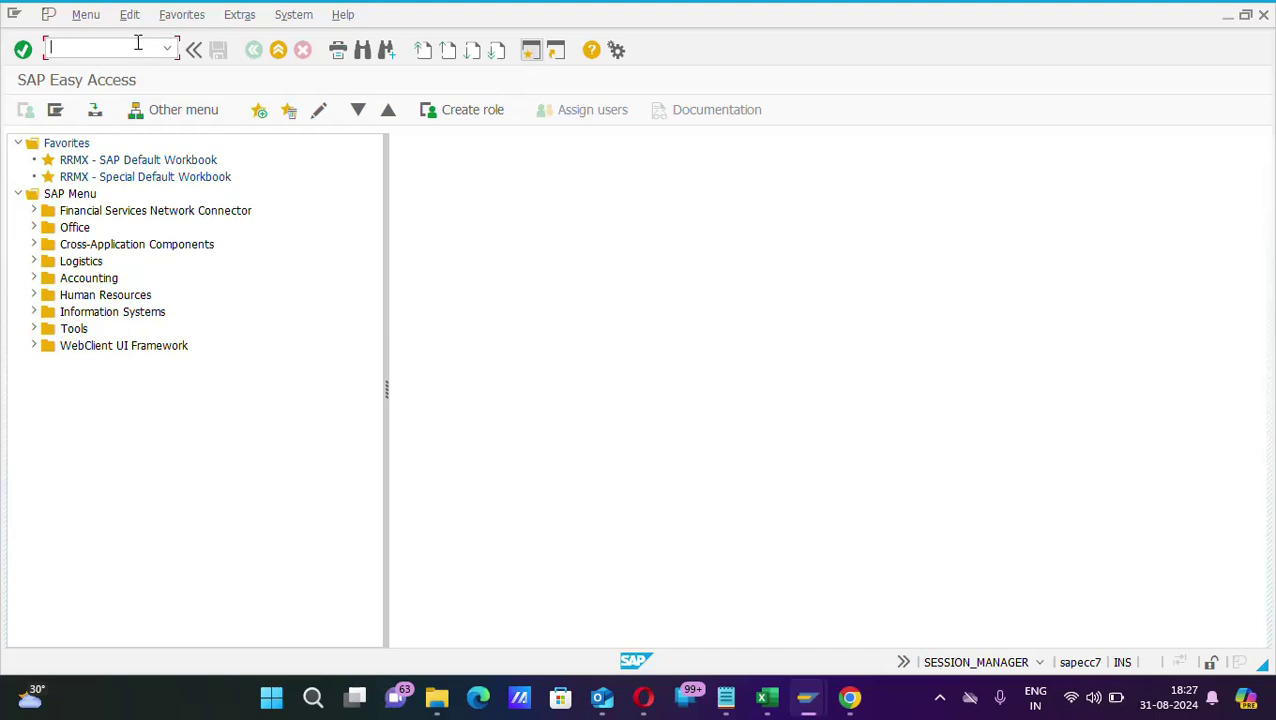
- Run FBL1N for vendor 400056 in company code AON to list its open item, document 19044
{"action": "type", "text": "/"}
{"action": "type", "text": "FB"}
{"action": "type", "text": "L1N"}
{"action": "key", "text": "Return"}
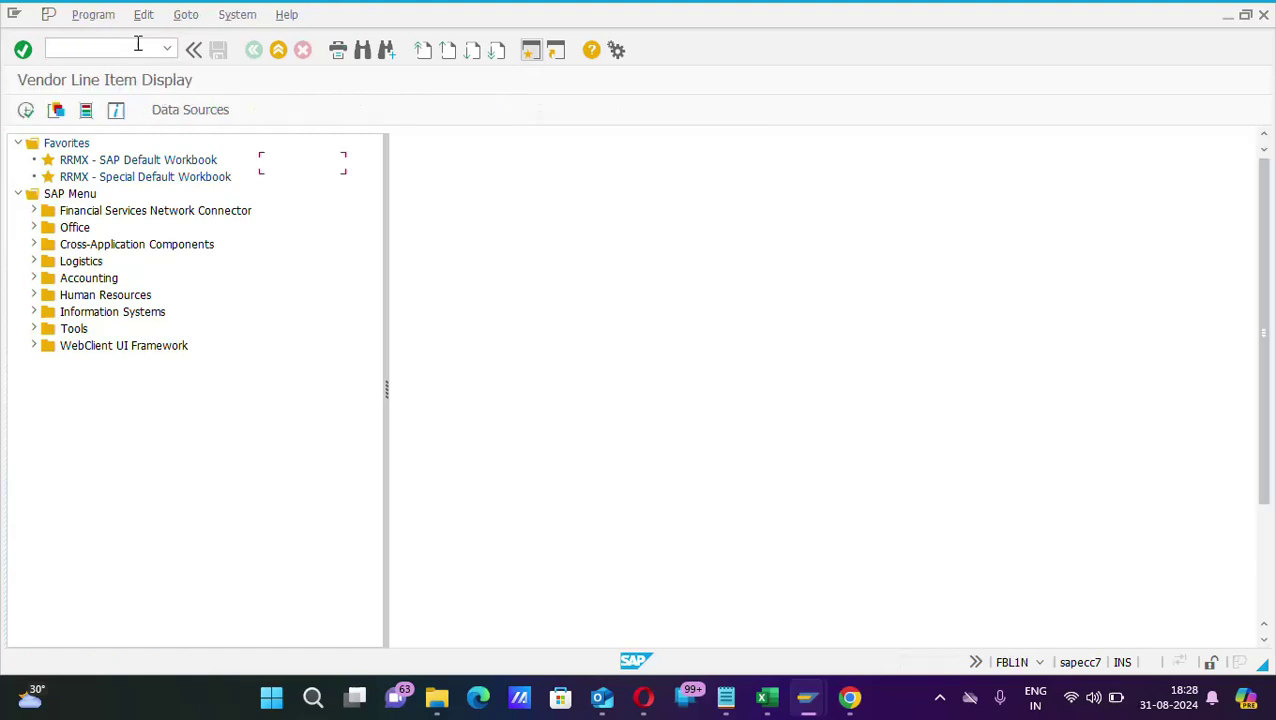
{"action": "left_click", "coordinate": [320, 161]}
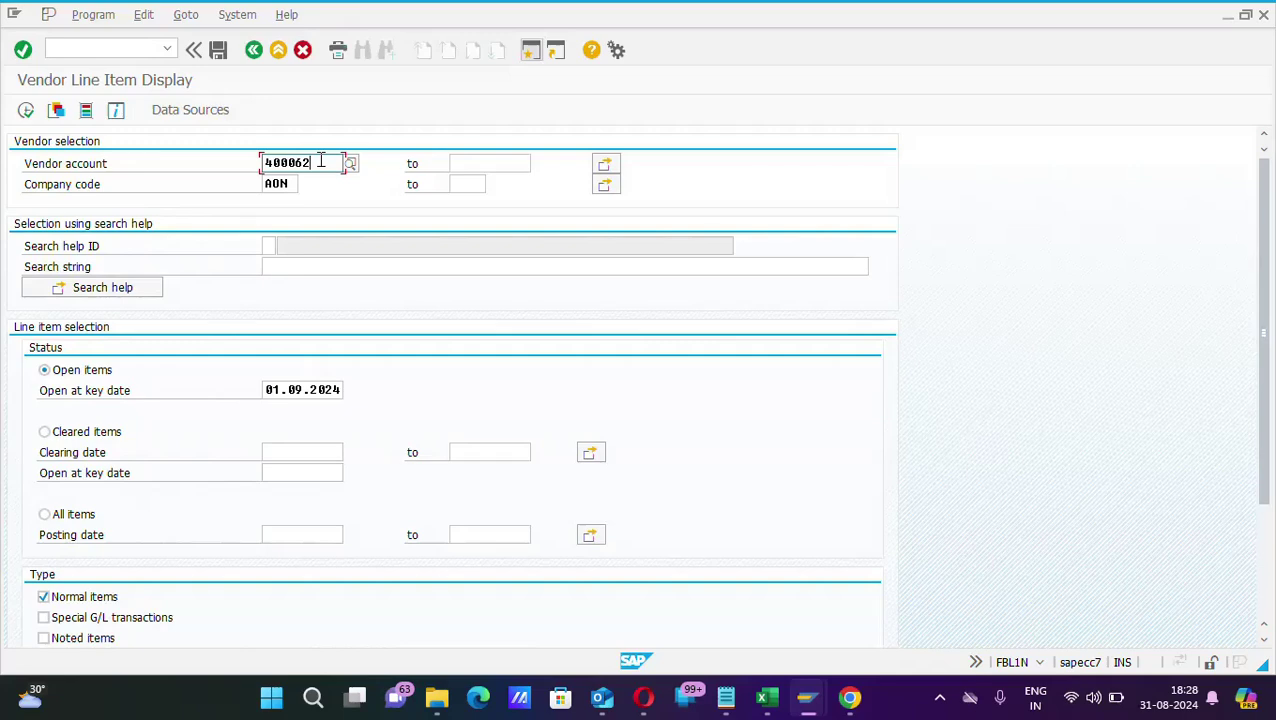
{"action": "key", "text": "BackSpace"}
{"action": "key", "text": "BackSpace"}
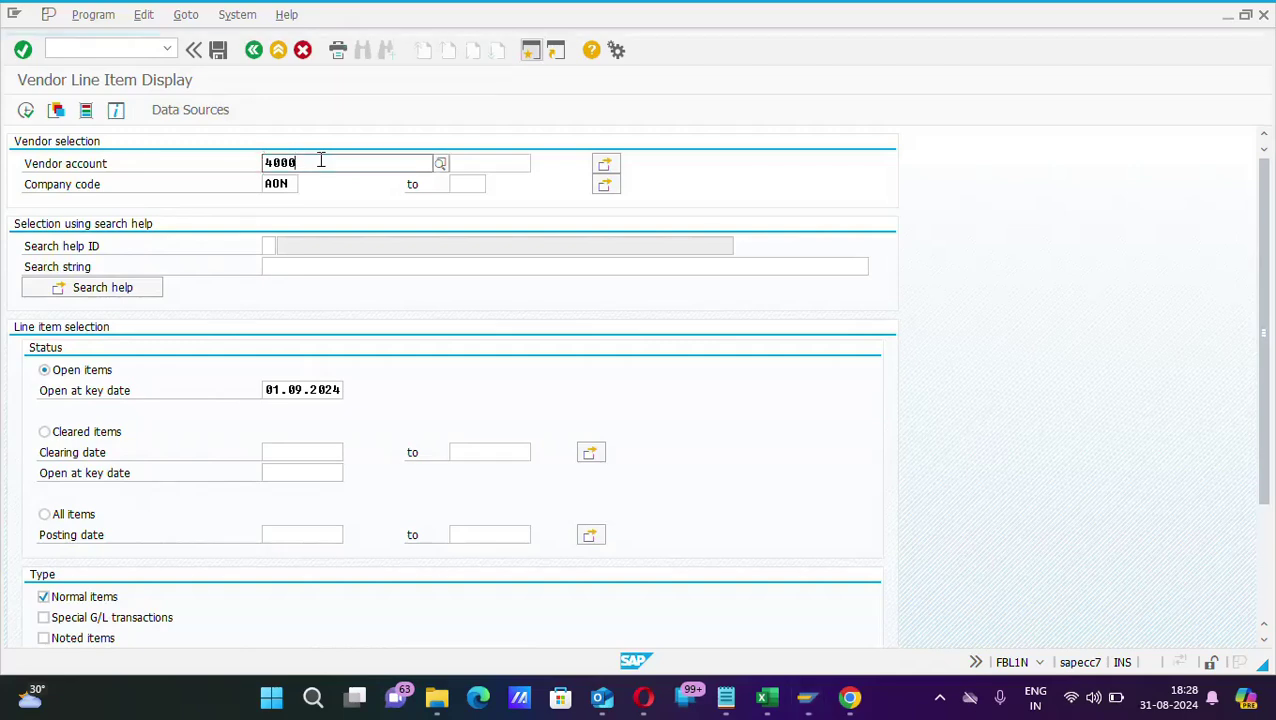
{"action": "type", "text": "56"}
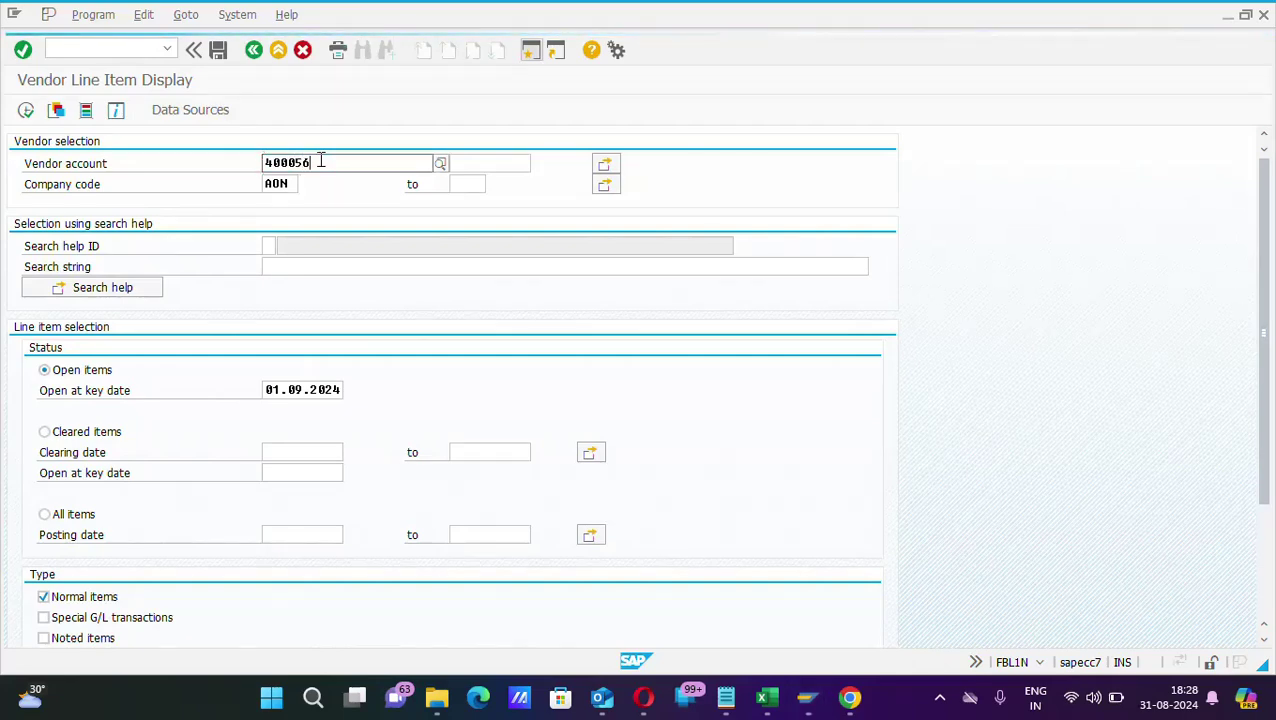
{"action": "key", "text": "F8"}
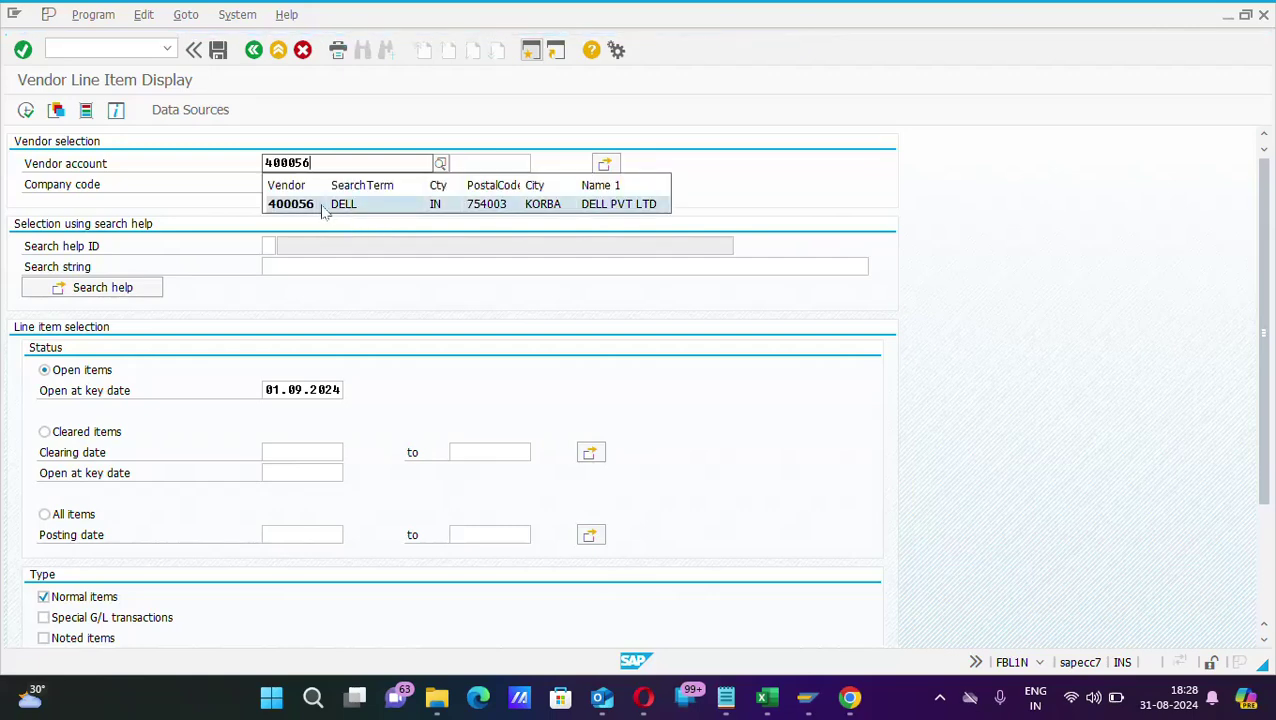
{"action": "left_click", "coordinate": [291, 208]}
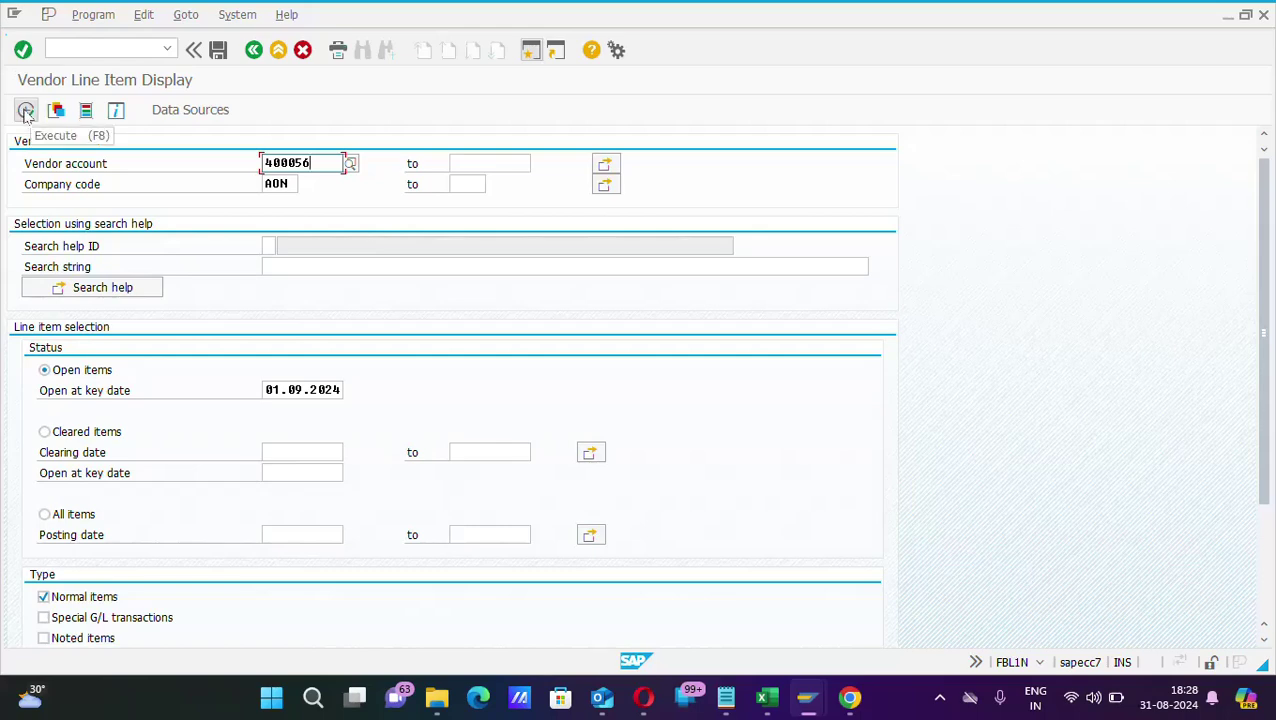
{"action": "left_click", "coordinate": [26, 111]}
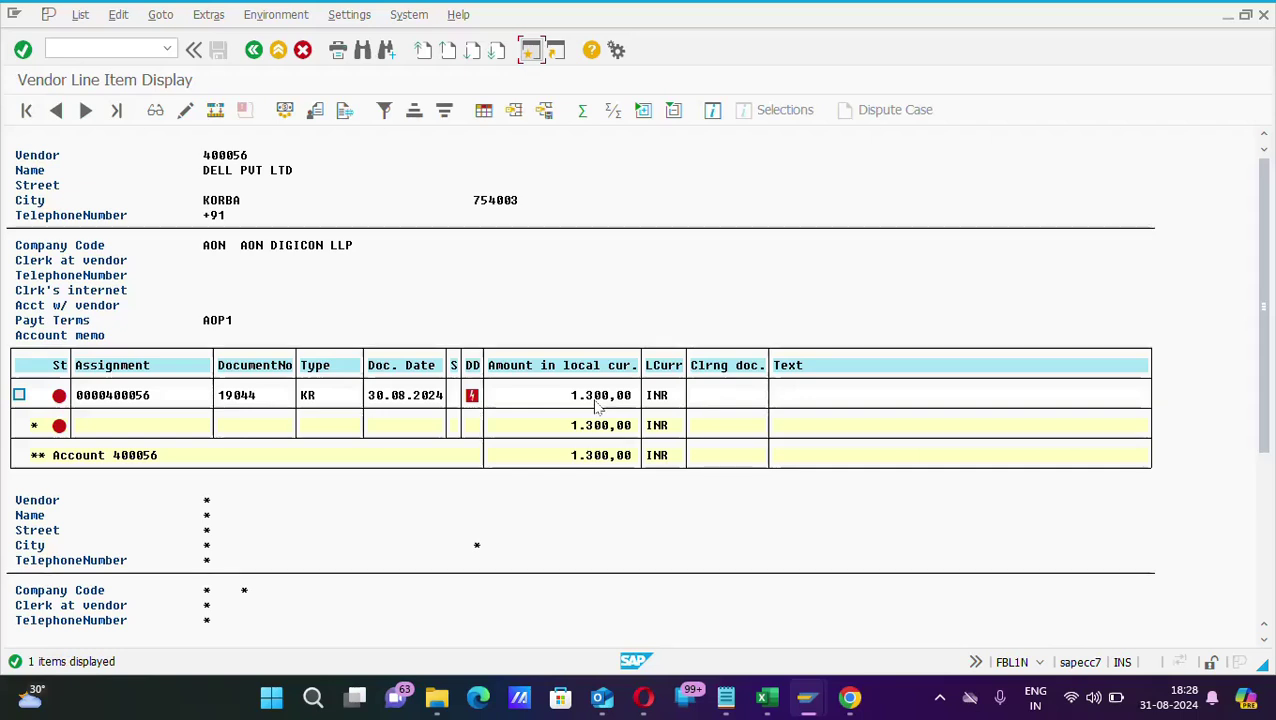
- Open a second session window and start vendor clearing with F-44
{"action": "left_click", "coordinate": [531, 51]}
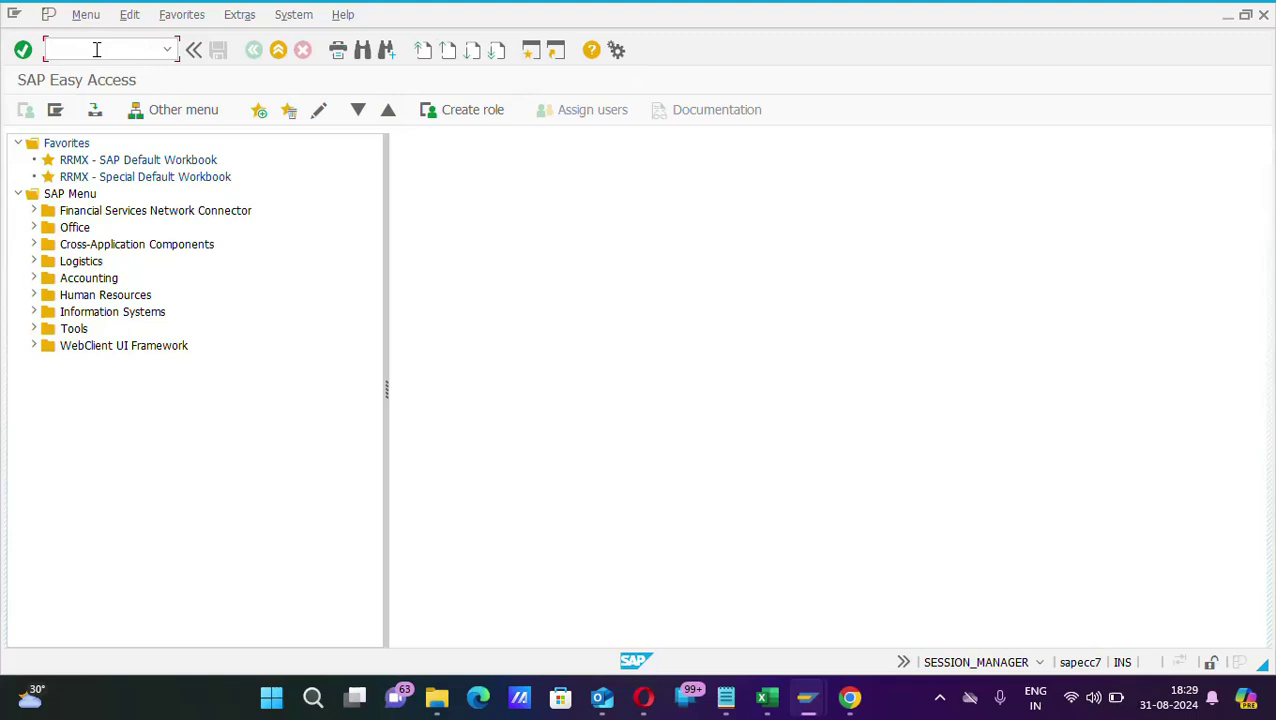
{"action": "type", "text": "F-"}
{"action": "type", "text": "44"}
{"action": "key", "text": "Return"}
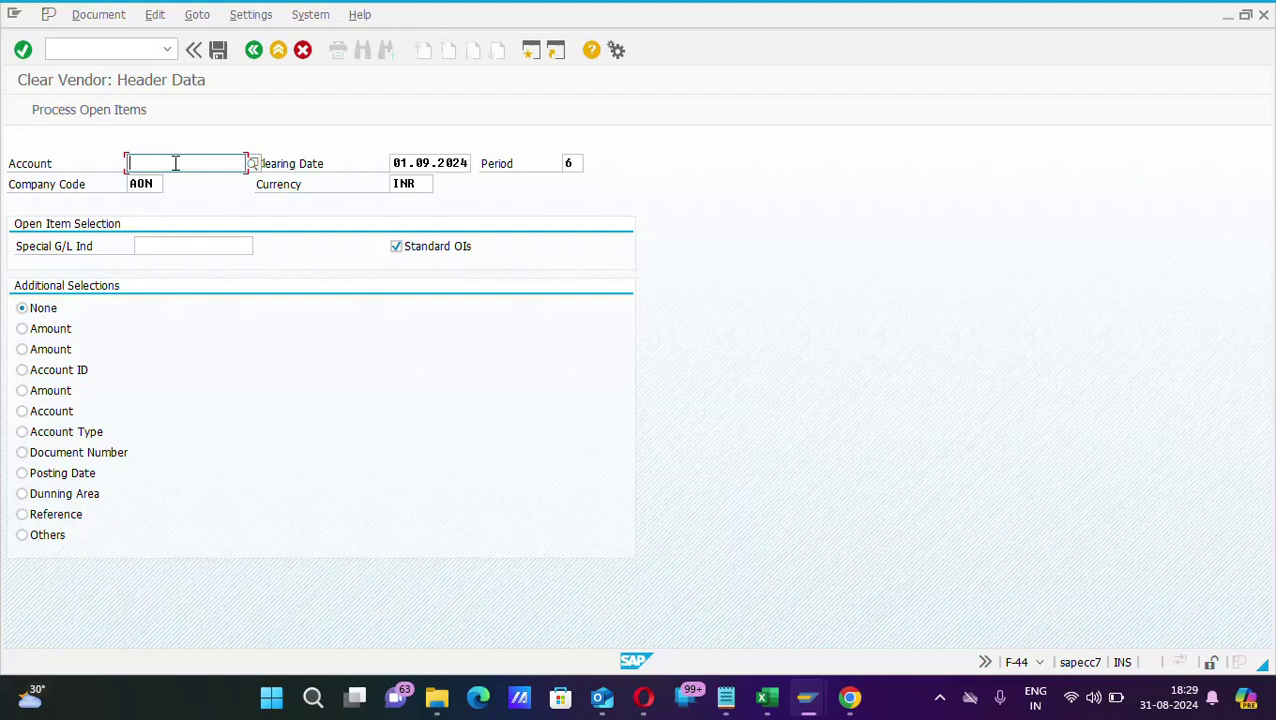
- Enter account 400056, keep the clearing date, and select open items by document number
{"action": "type", "text": "400"}
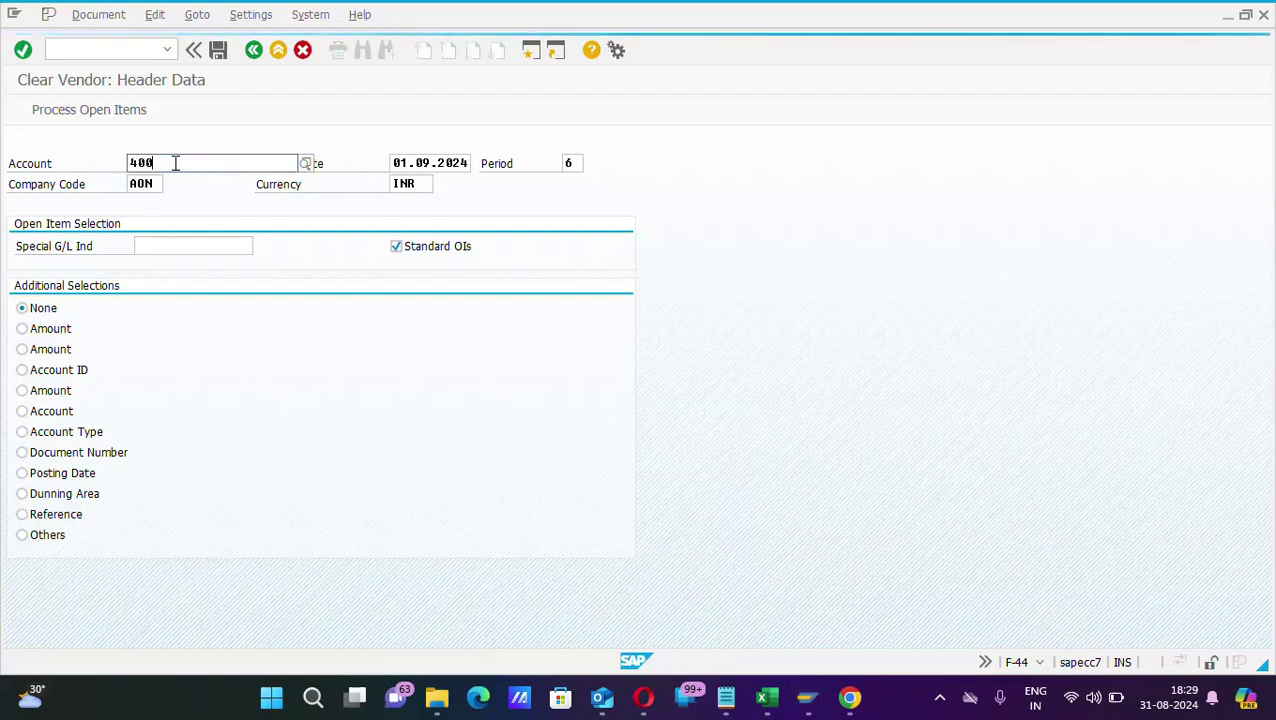
{"action": "type", "text": "046"}
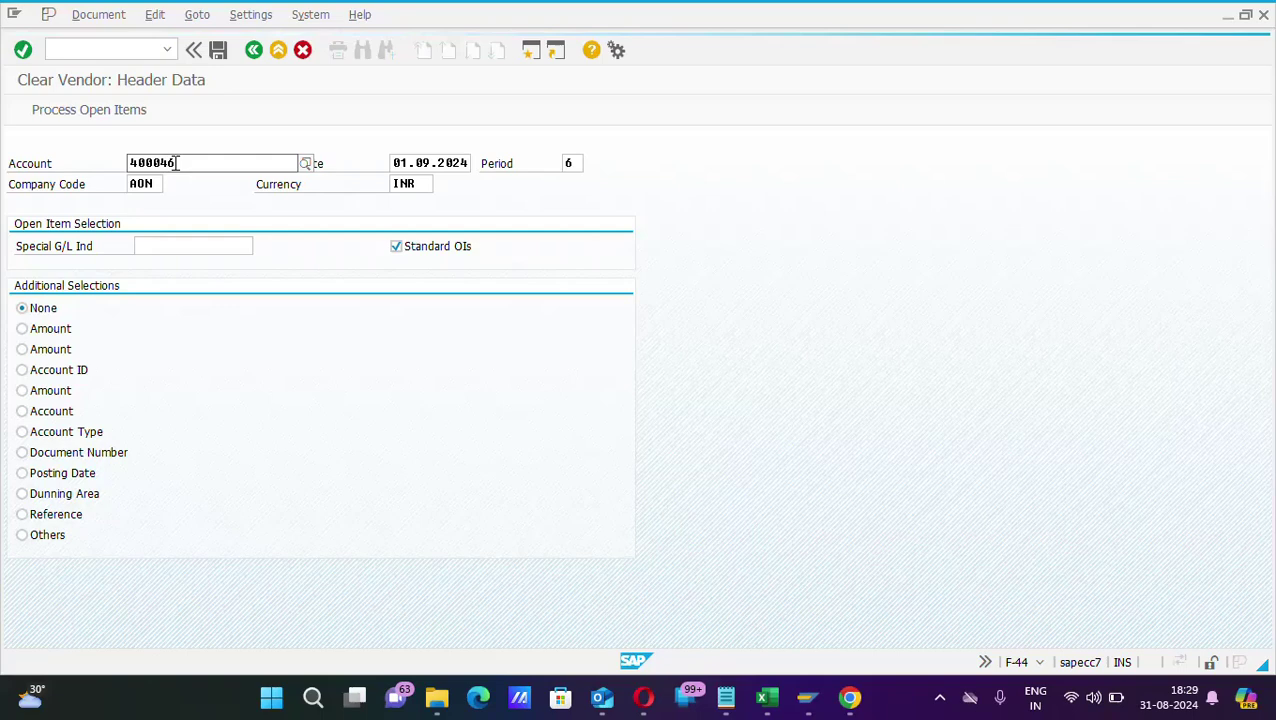
{"action": "key", "text": "BackSpace"}
{"action": "type", "text": "56"}
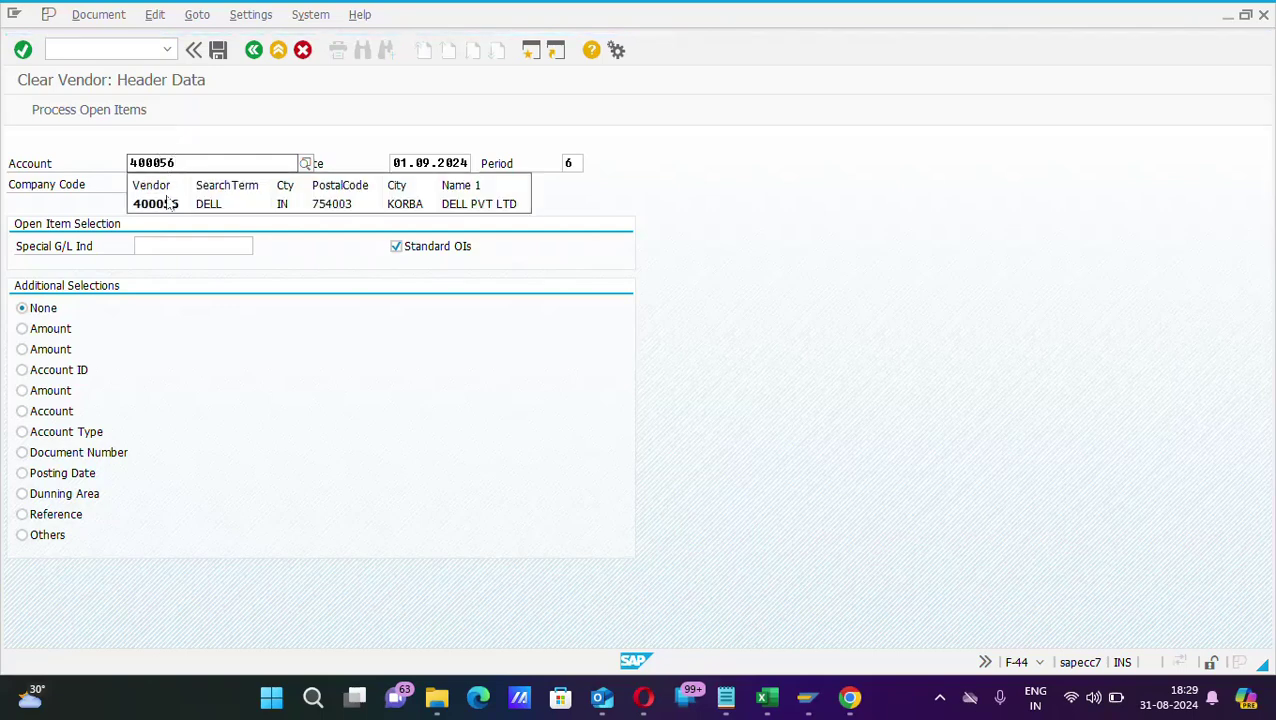
{"action": "left_click", "coordinate": [168, 206]}
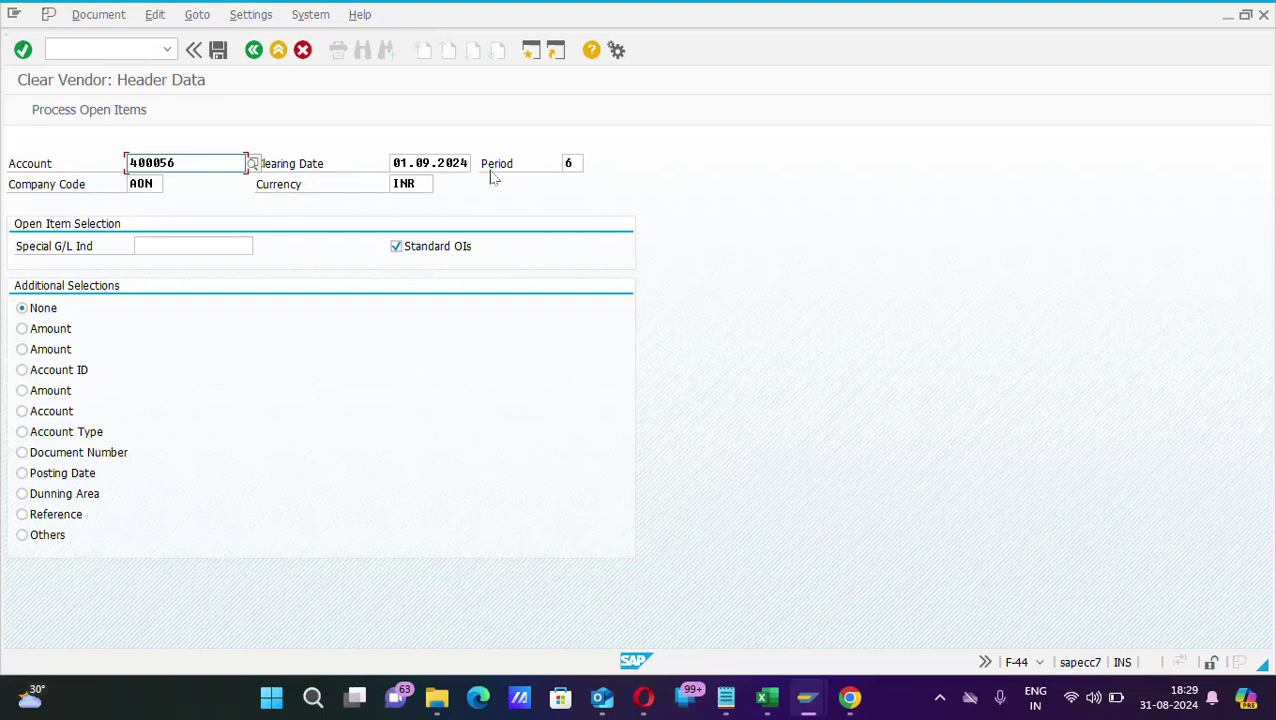
{"action": "left_click", "coordinate": [461, 163]}
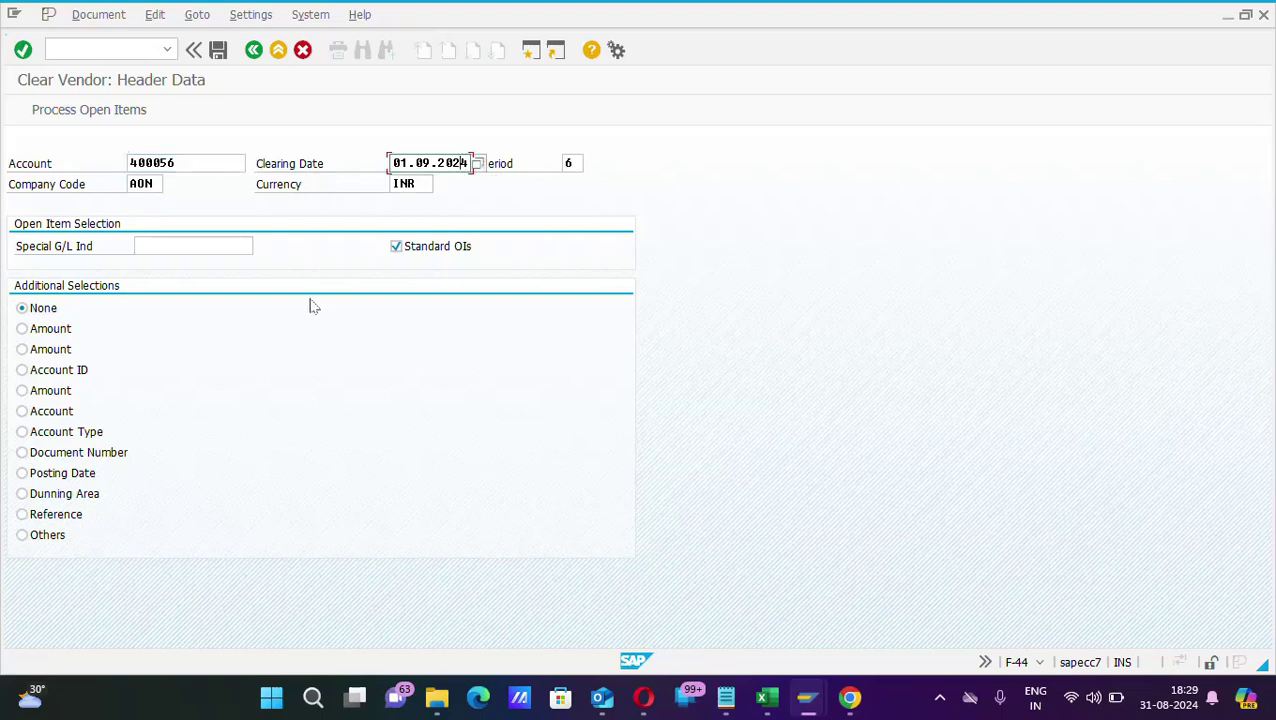
{"action": "left_click", "coordinate": [22, 453]}
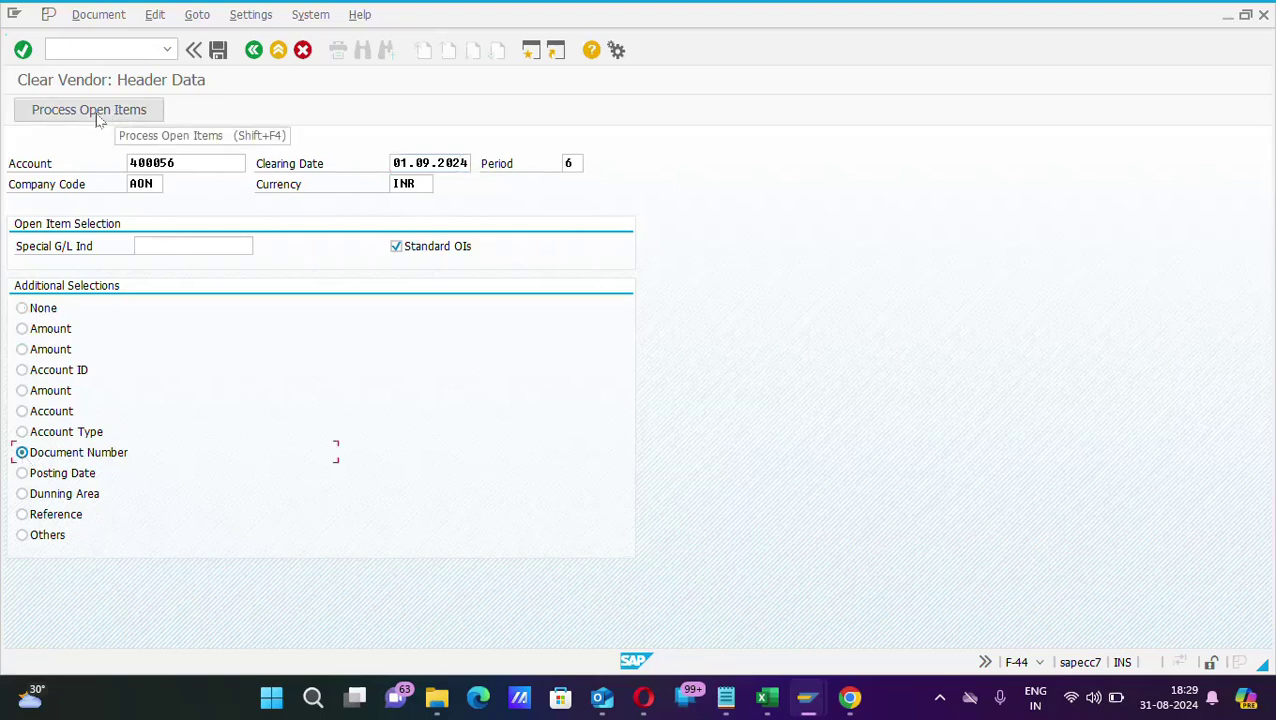
- Copy document number 19044 from the FBL1N list into the selection and load its open item
{"action": "left_click", "coordinate": [98, 119]}
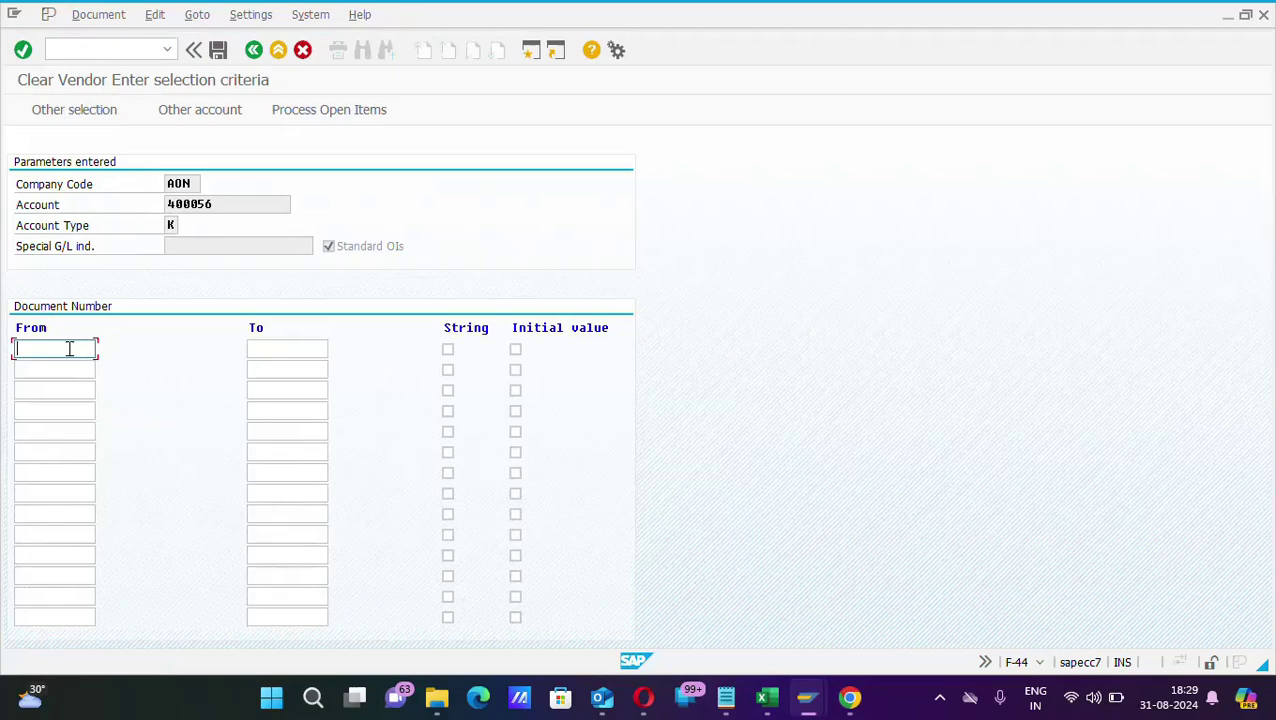
{"action": "key", "text": "alt+Tab"}
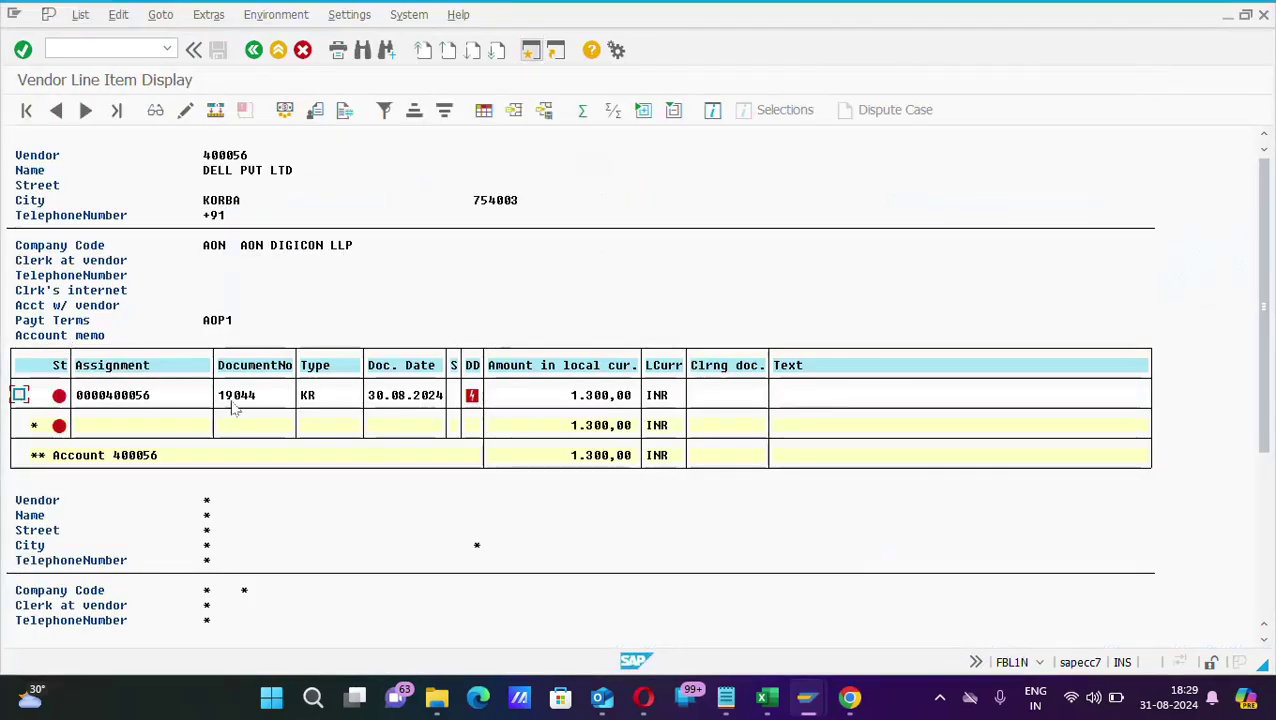
{"action": "left_click", "coordinate": [230, 398]}
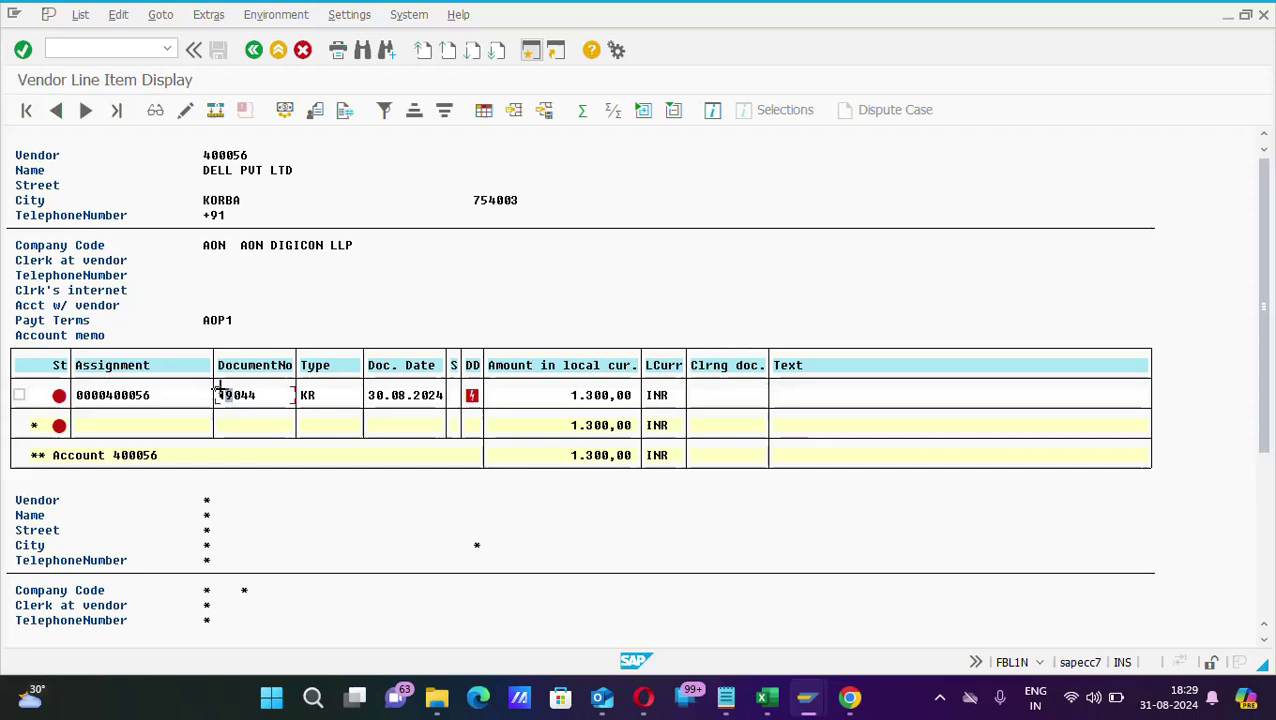
{"action": "key", "text": "ctrl+y"}
{"action": "left_click_drag", "start_coordinate": [217, 389], "coordinate": [267, 403]}
{"action": "key", "text": "ctrl+c"}
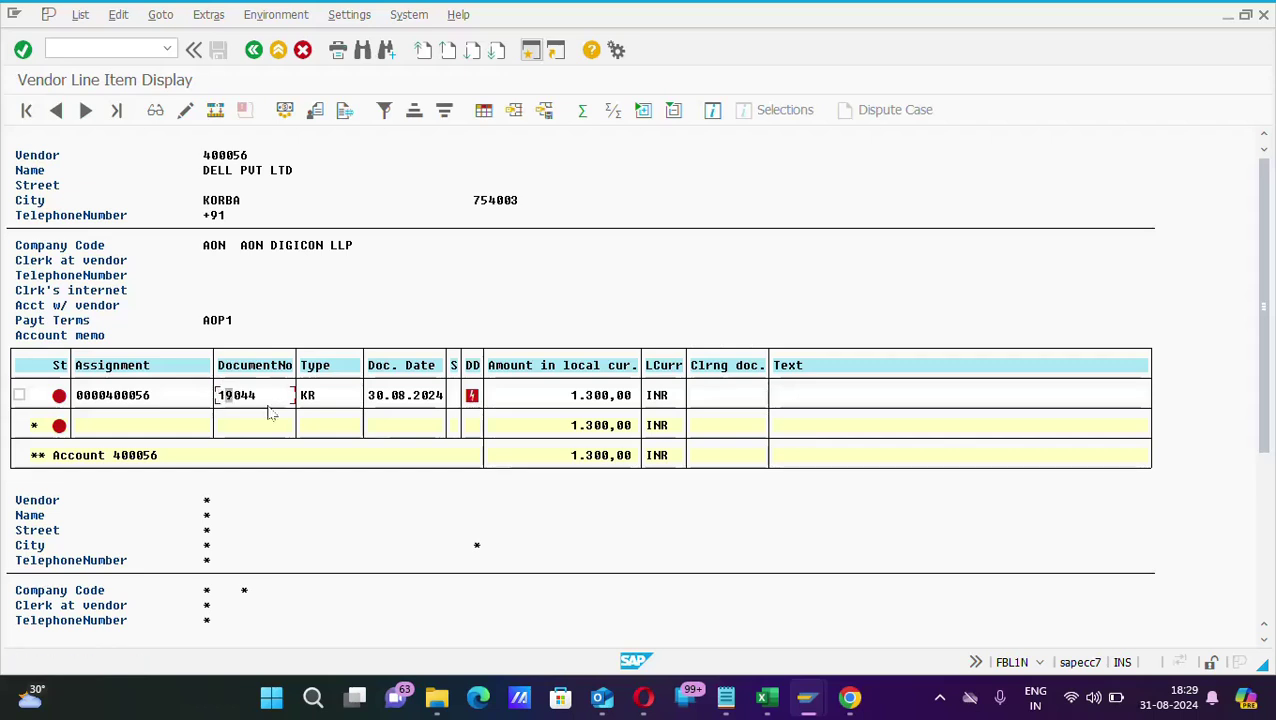
{"action": "key", "text": "alt+Tab"}
{"action": "key", "text": "ctrl+v"}
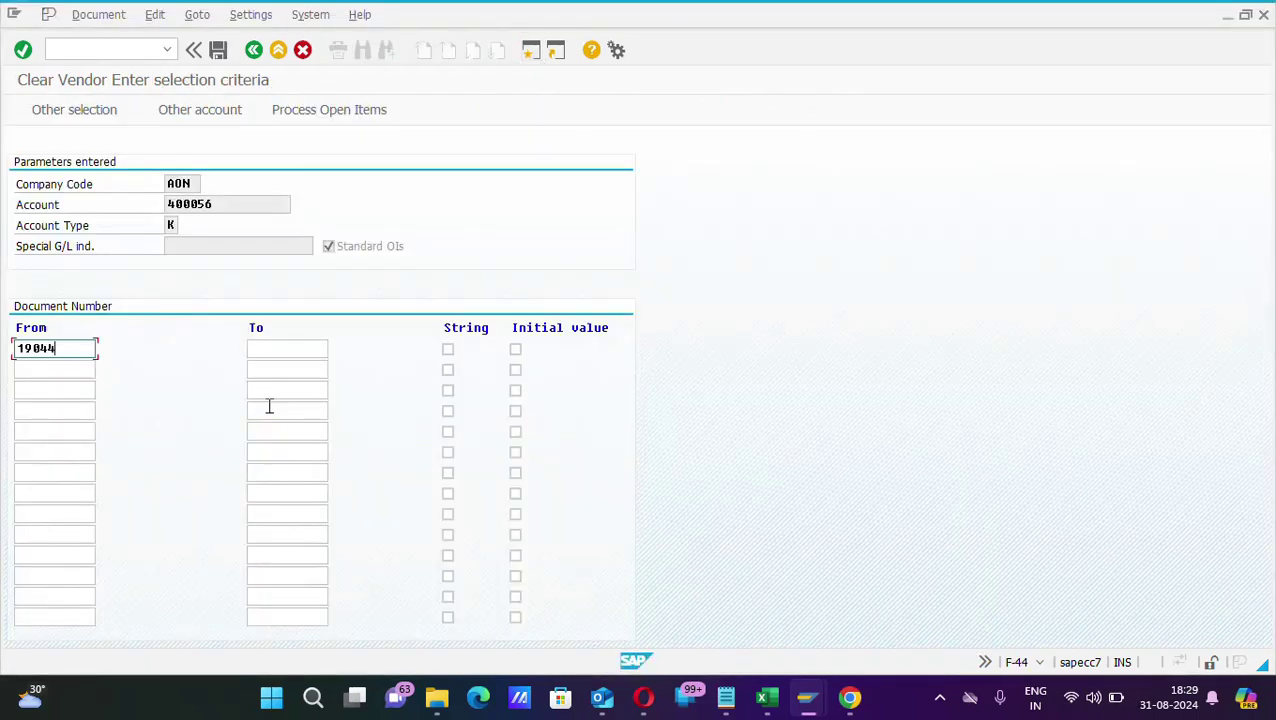
{"action": "left_click", "coordinate": [345, 110]}
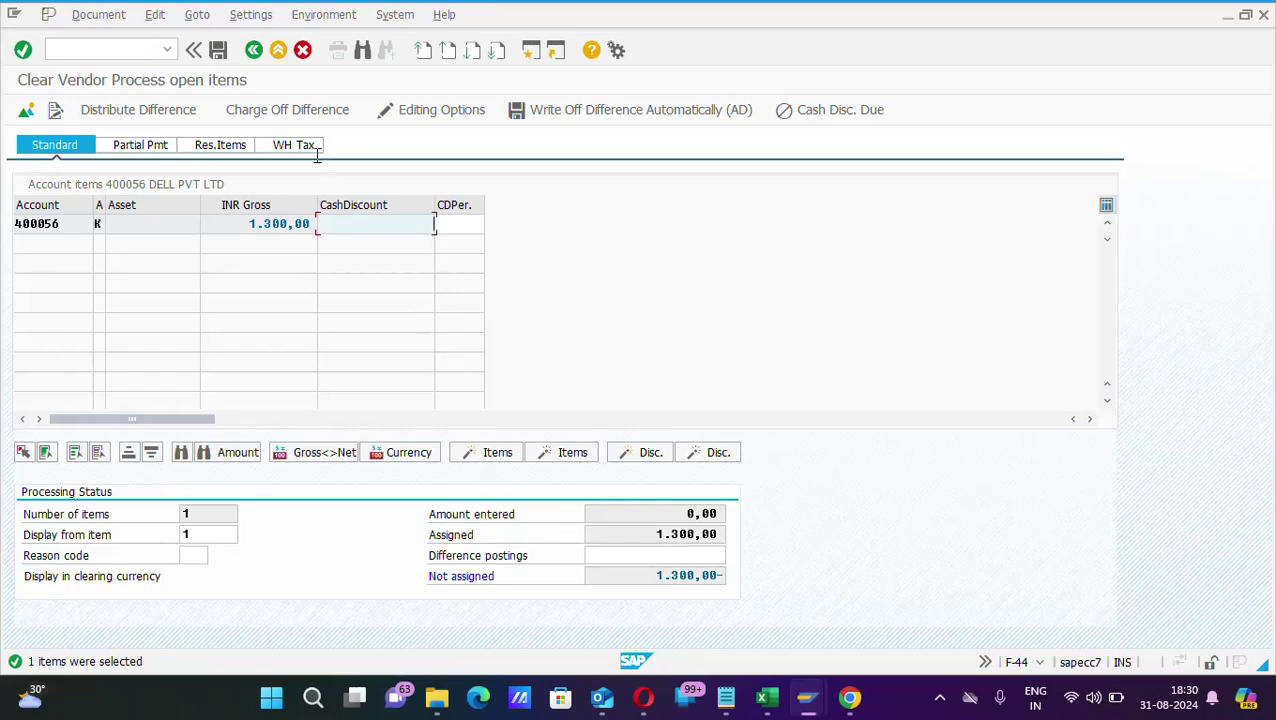
- Move to the clearing overview and check the item's 1.300,00 amount
{"action": "left_click", "coordinate": [278, 114]}
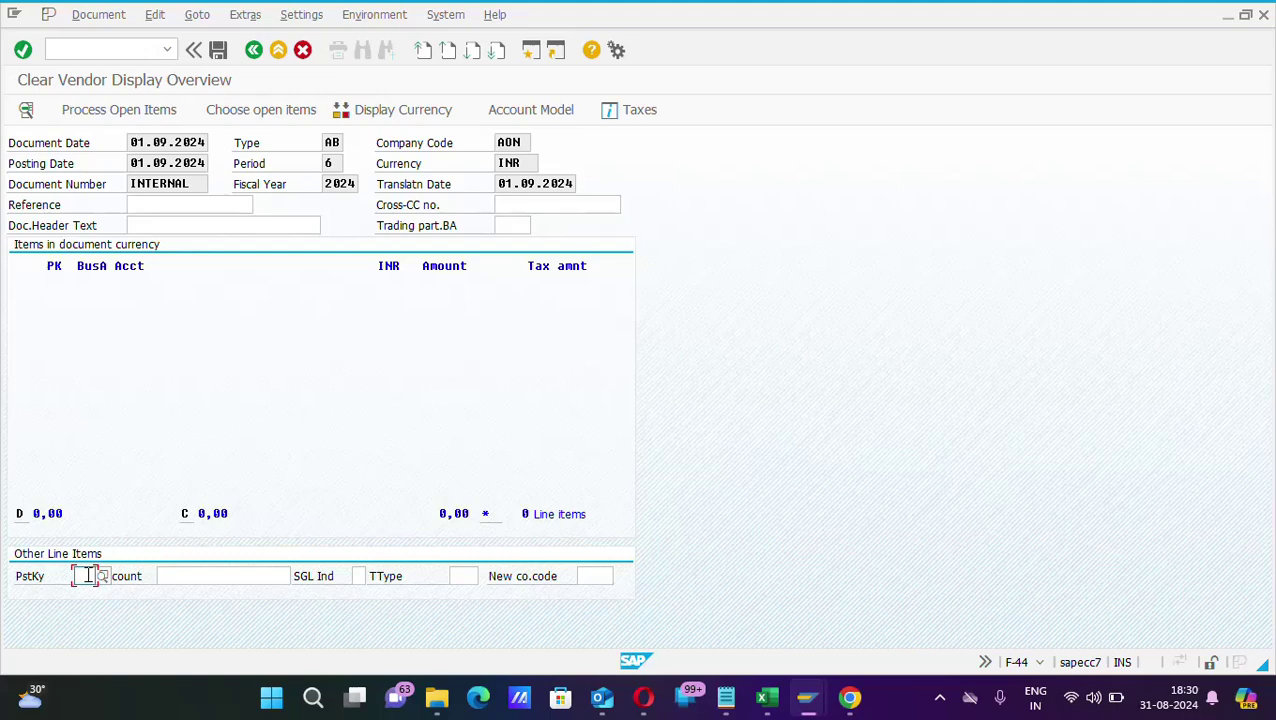
{"action": "key", "text": "F3"}
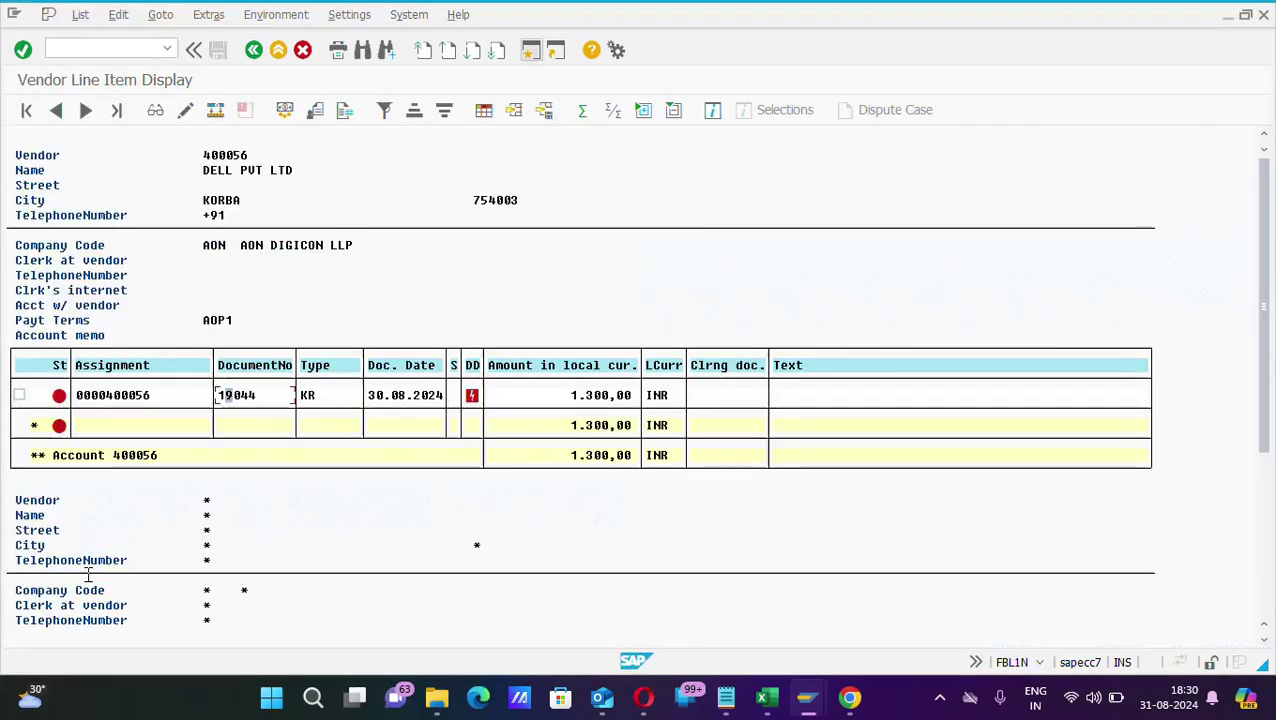
{"action": "left_click", "coordinate": [628, 396]}
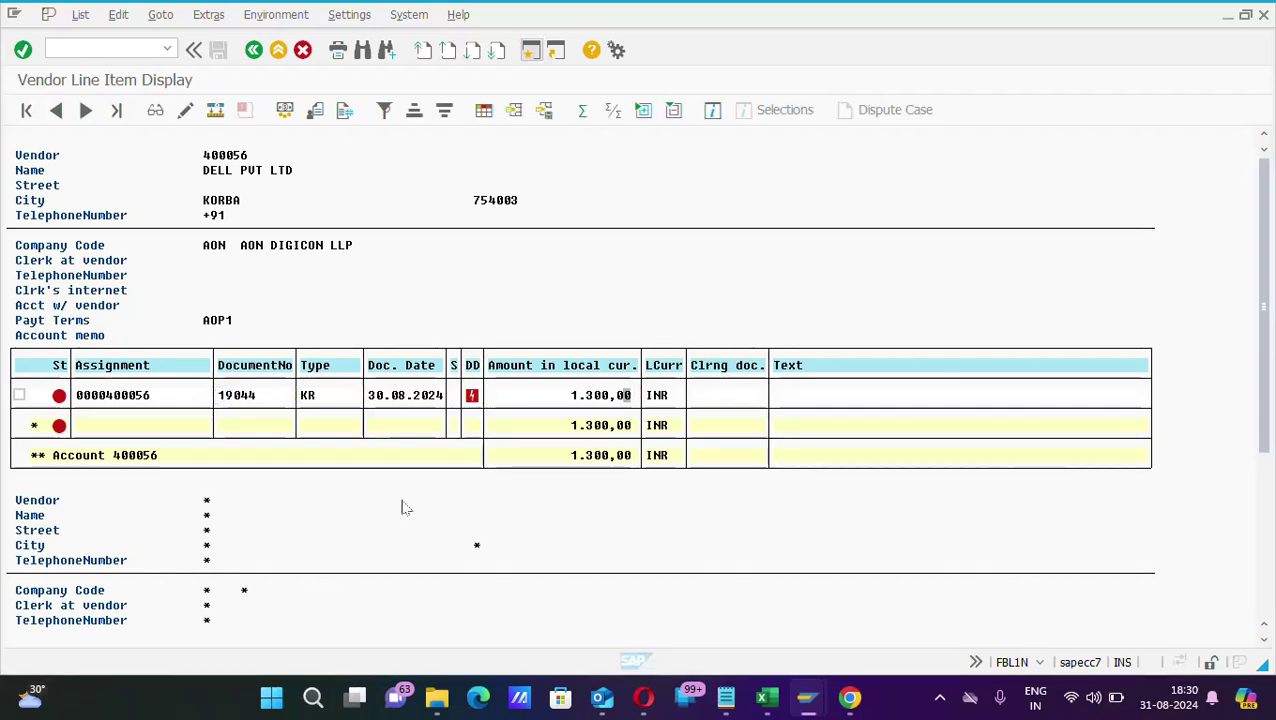
{"action": "key", "text": "F3"}
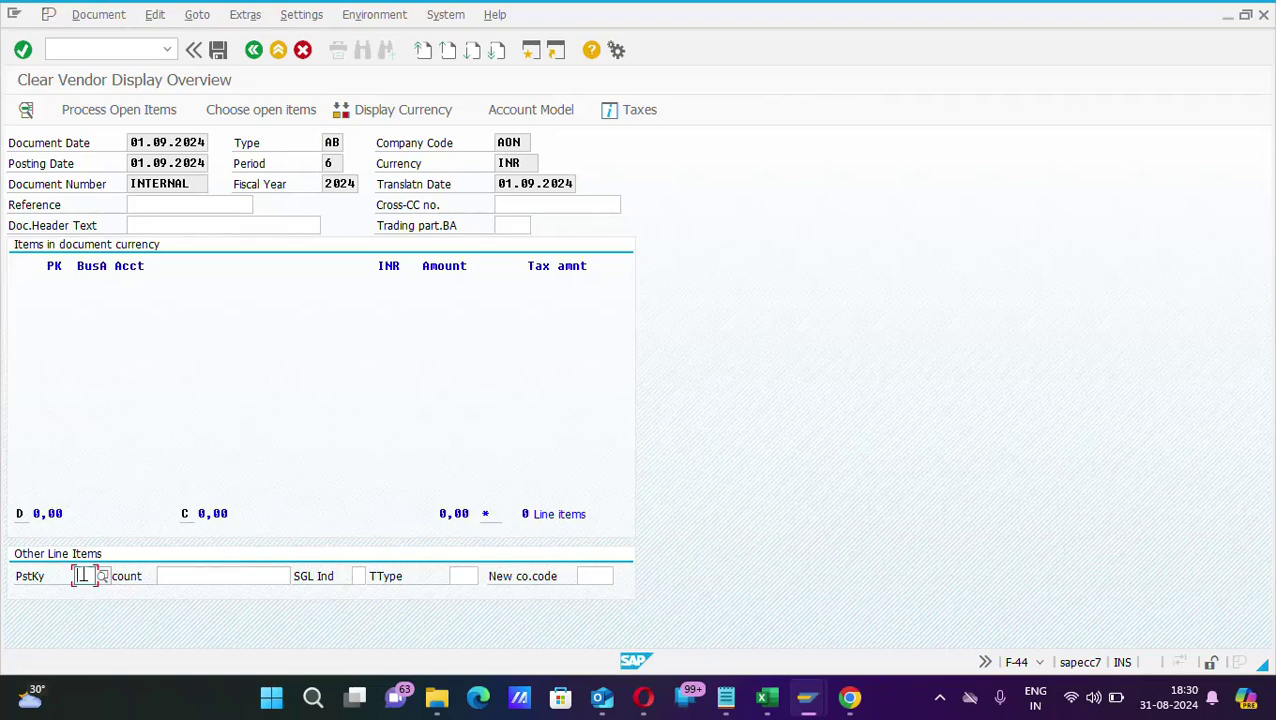
- Add a further line item with posting key 21 (credit memo) for vendor account 400062
{"action": "left_click", "coordinate": [83, 576]}
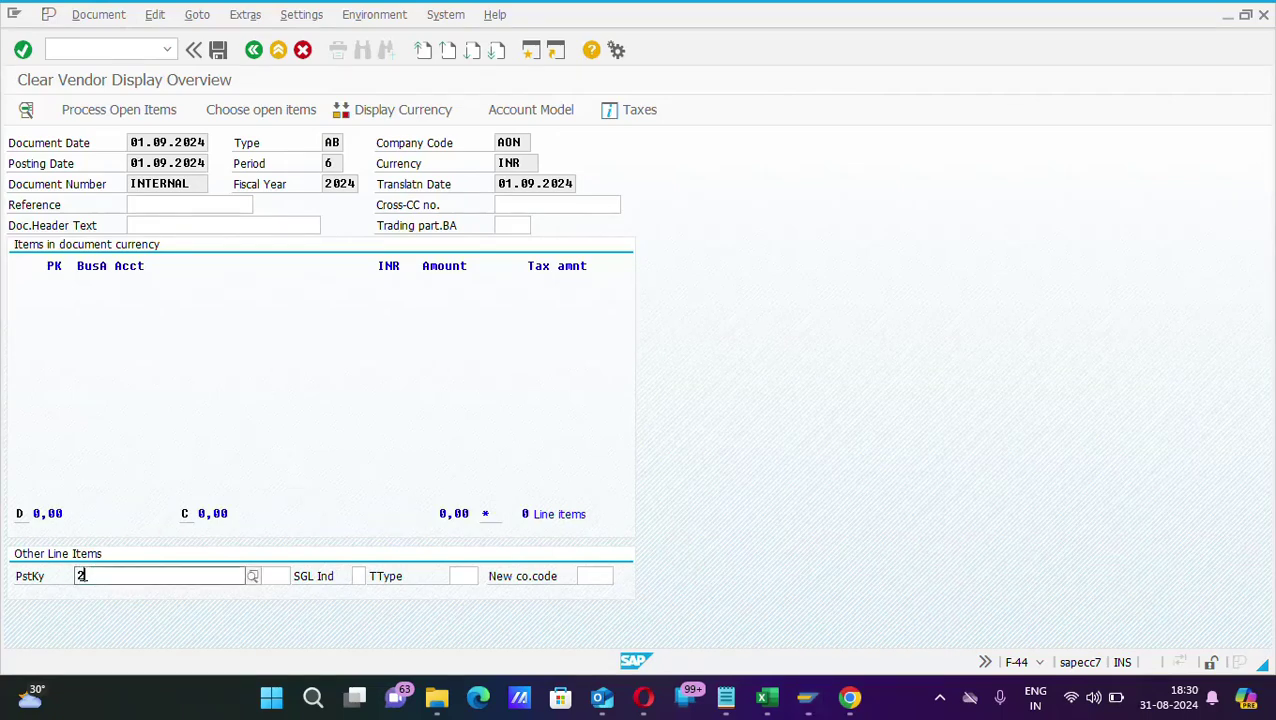
{"action": "type", "text": "29"}
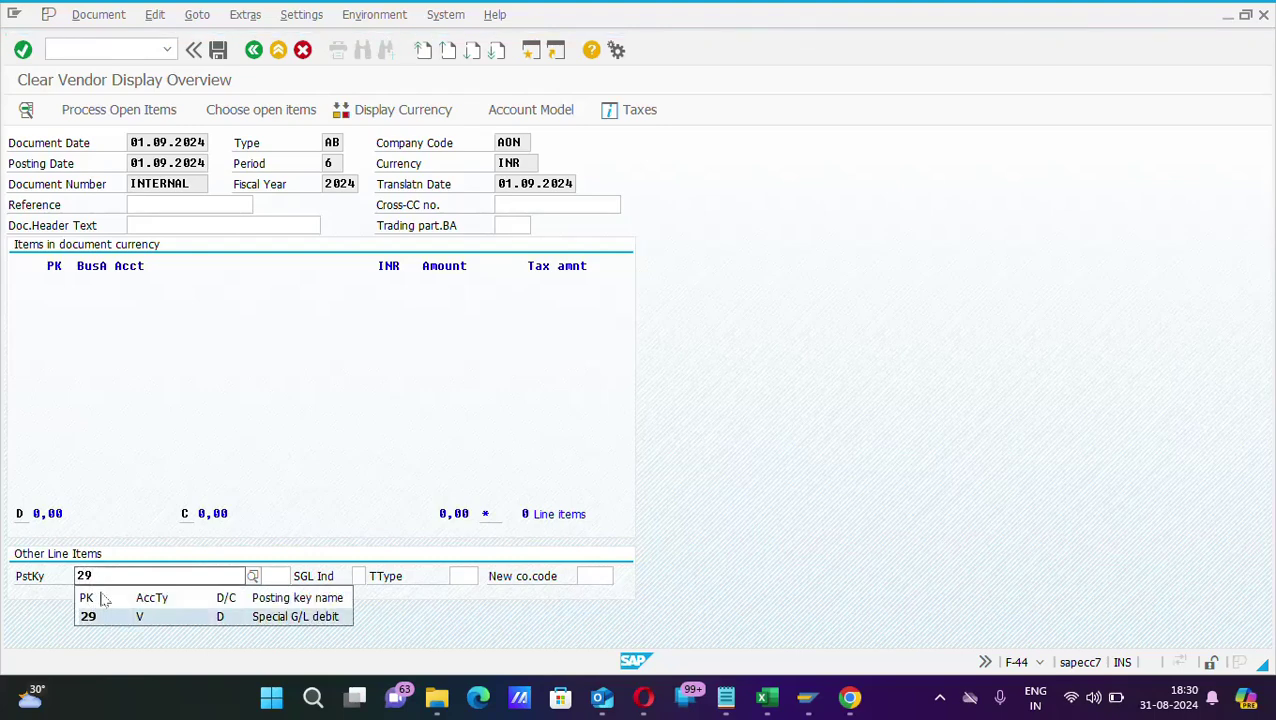
{"action": "key", "text": "BackSpace"}
{"action": "key", "text": "BackSpace"}
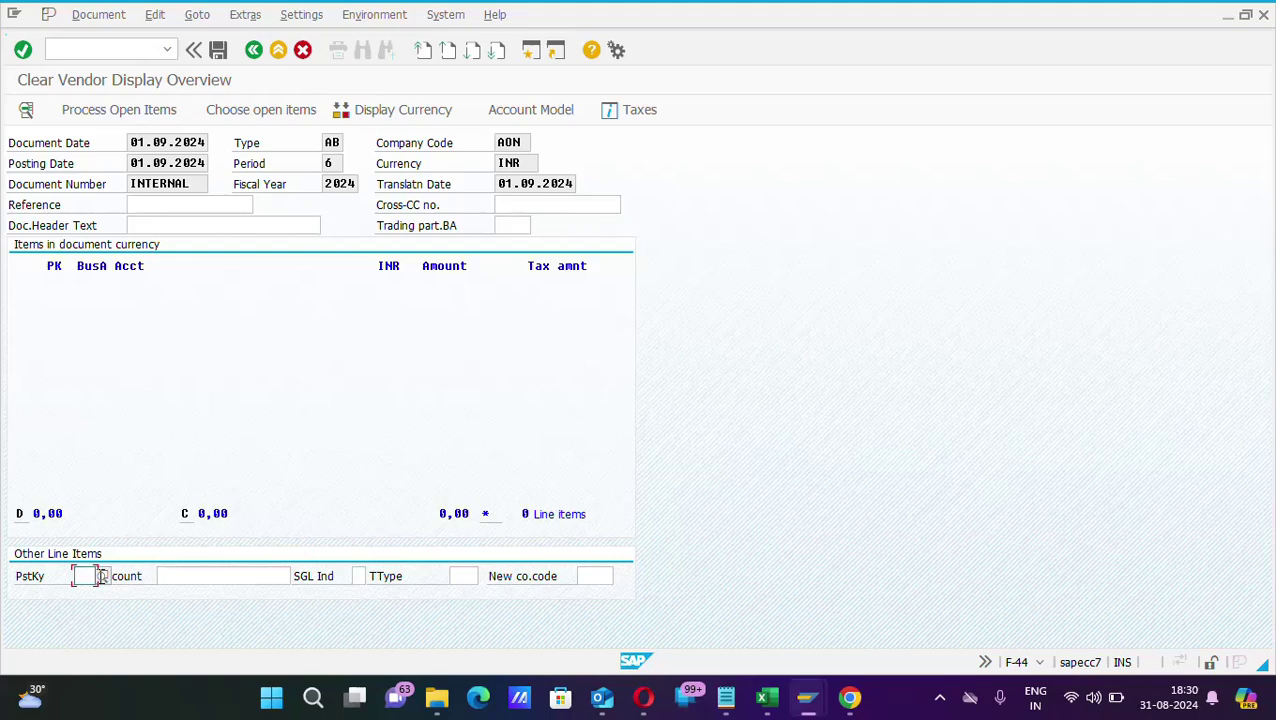
{"action": "type", "text": "21"}
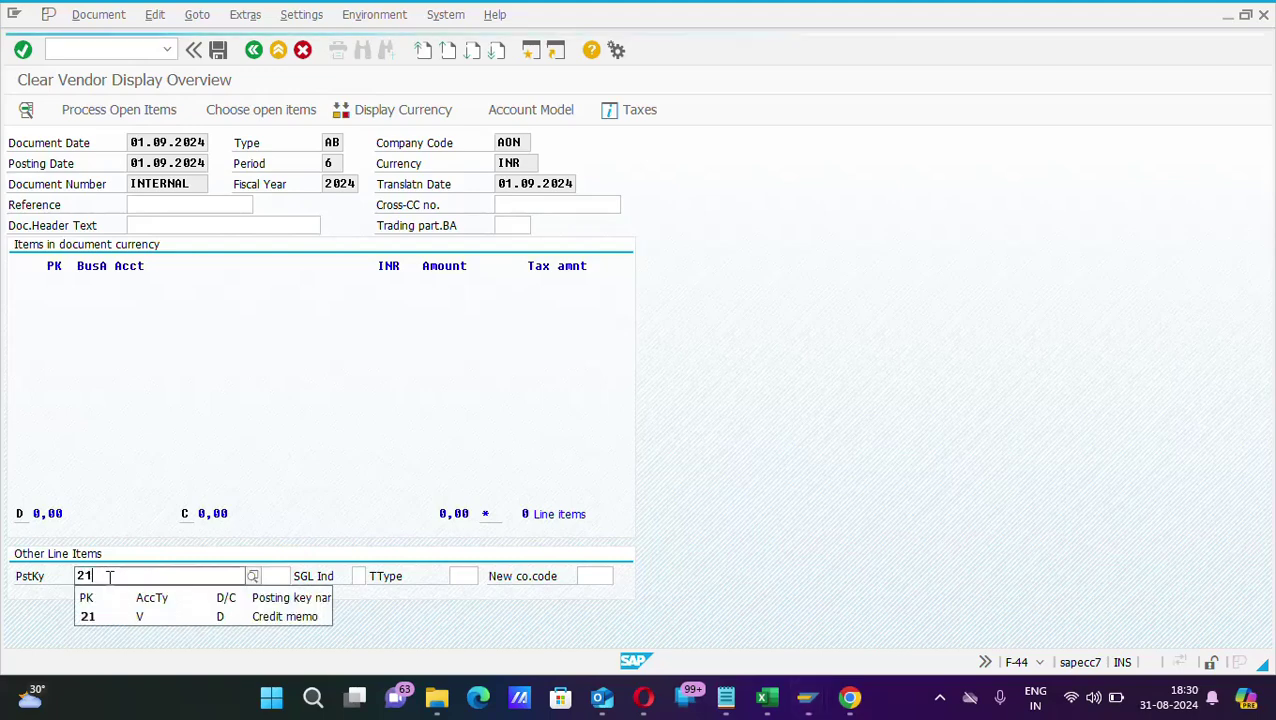
{"action": "left_click", "coordinate": [155, 618]}
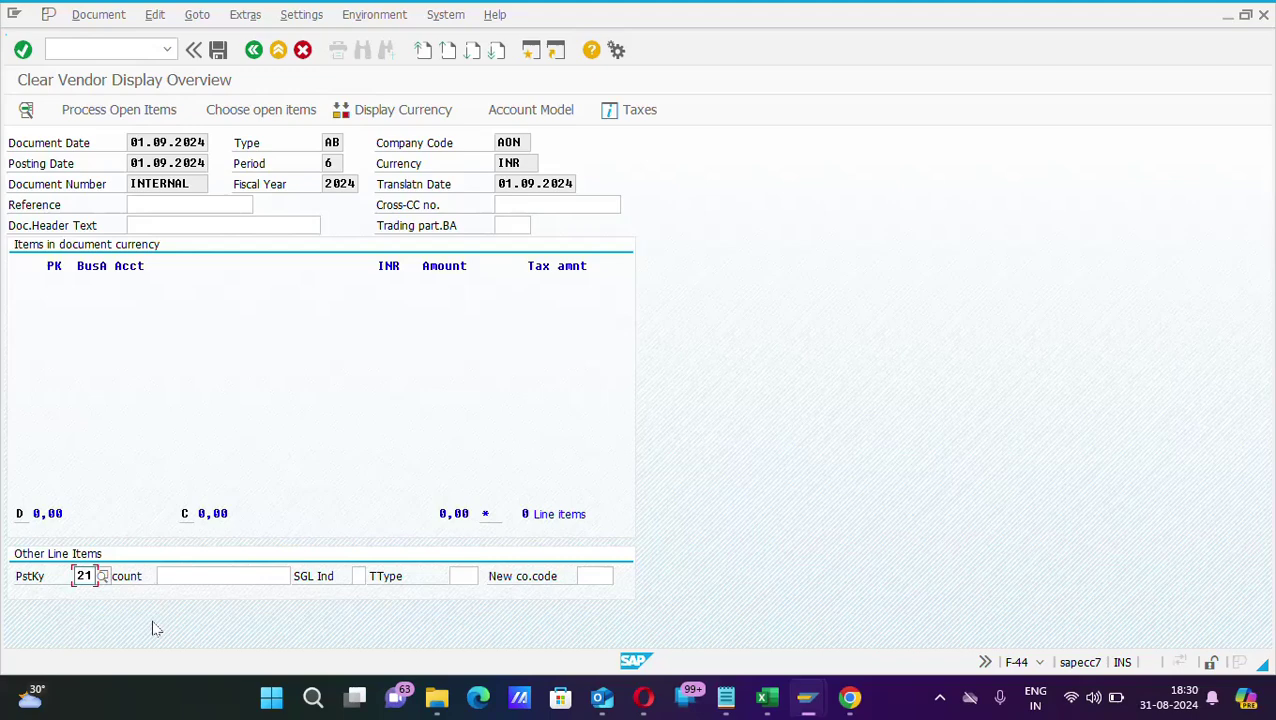
{"action": "left_click", "coordinate": [200, 572]}
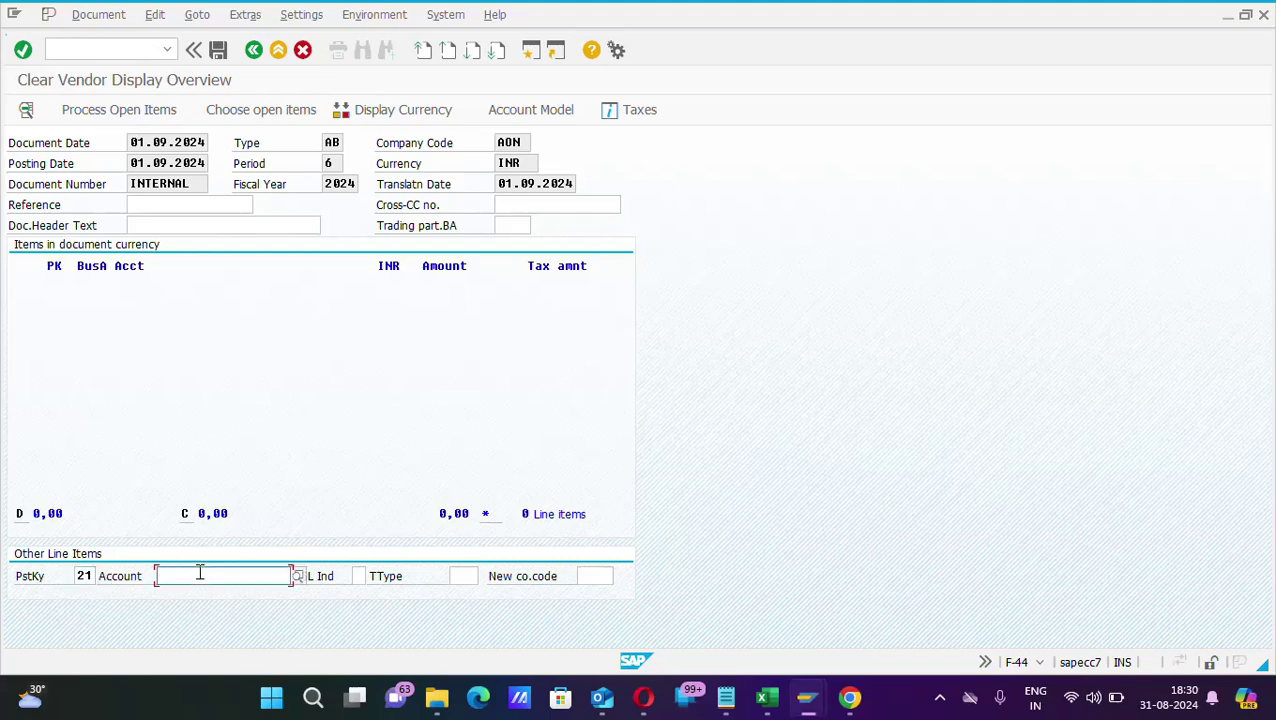
{"action": "type", "text": "40"}
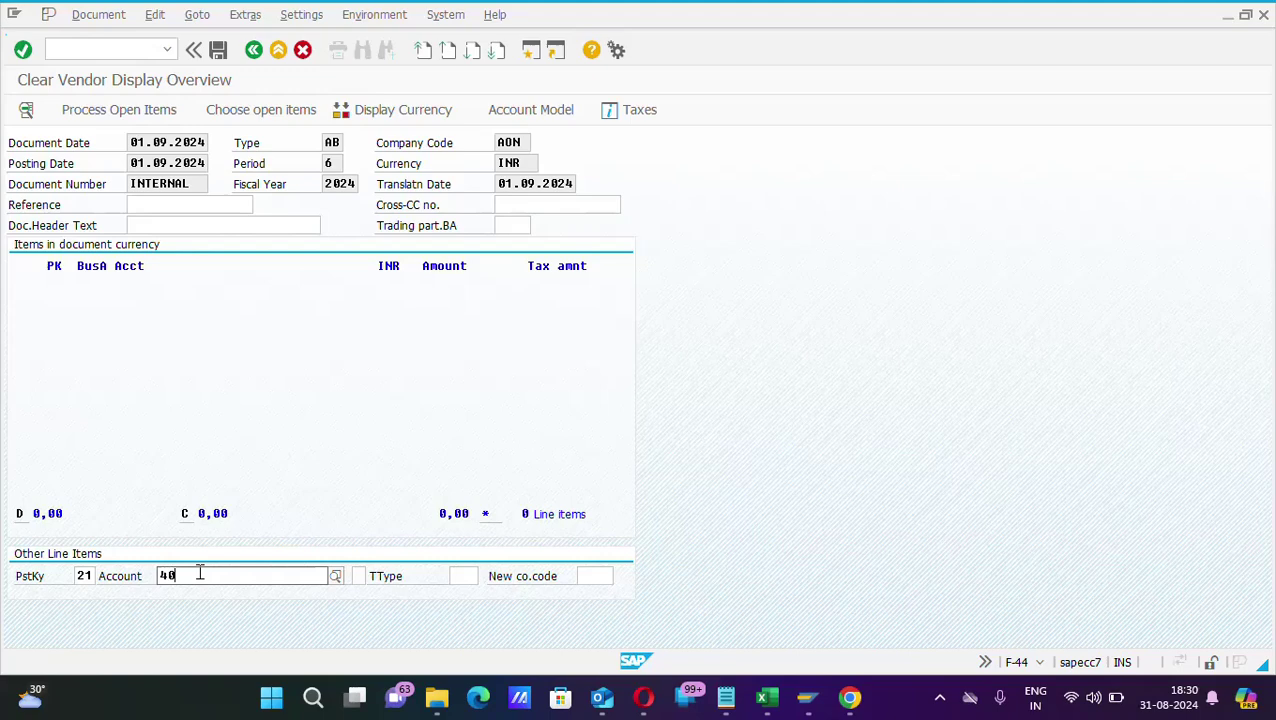
{"action": "type", "text": "0062"}
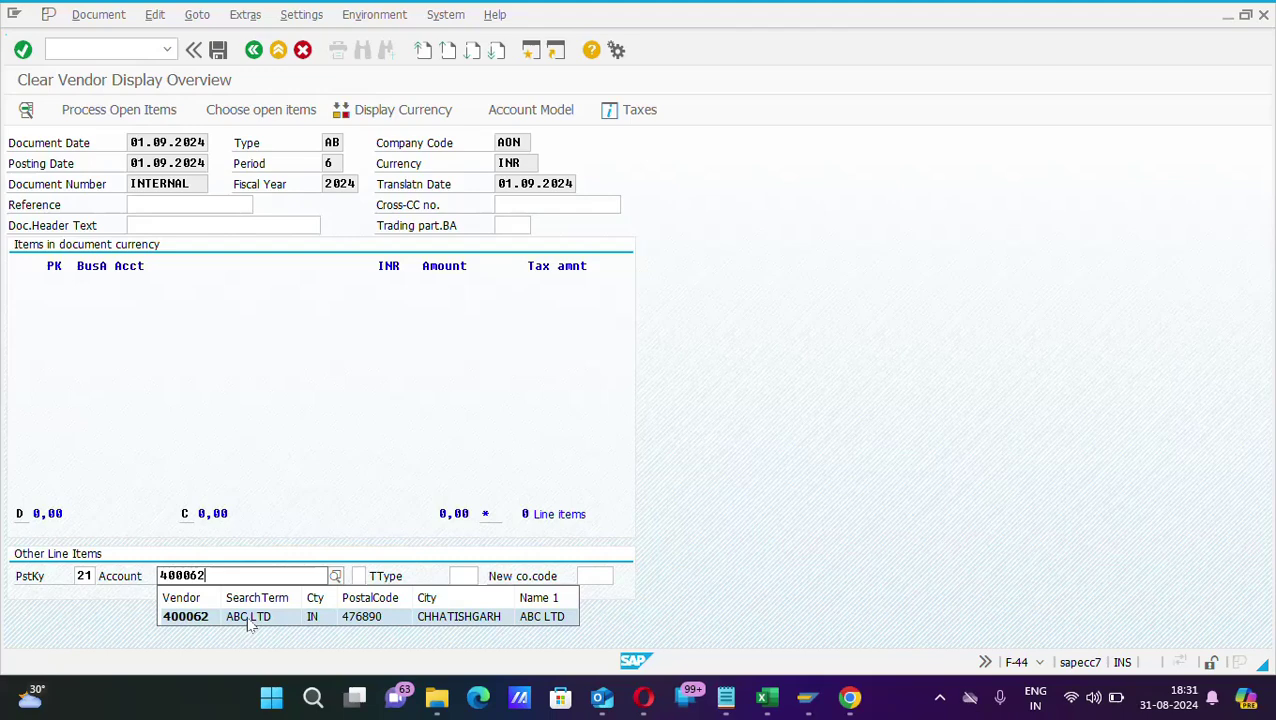
{"action": "left_click", "coordinate": [249, 617]}
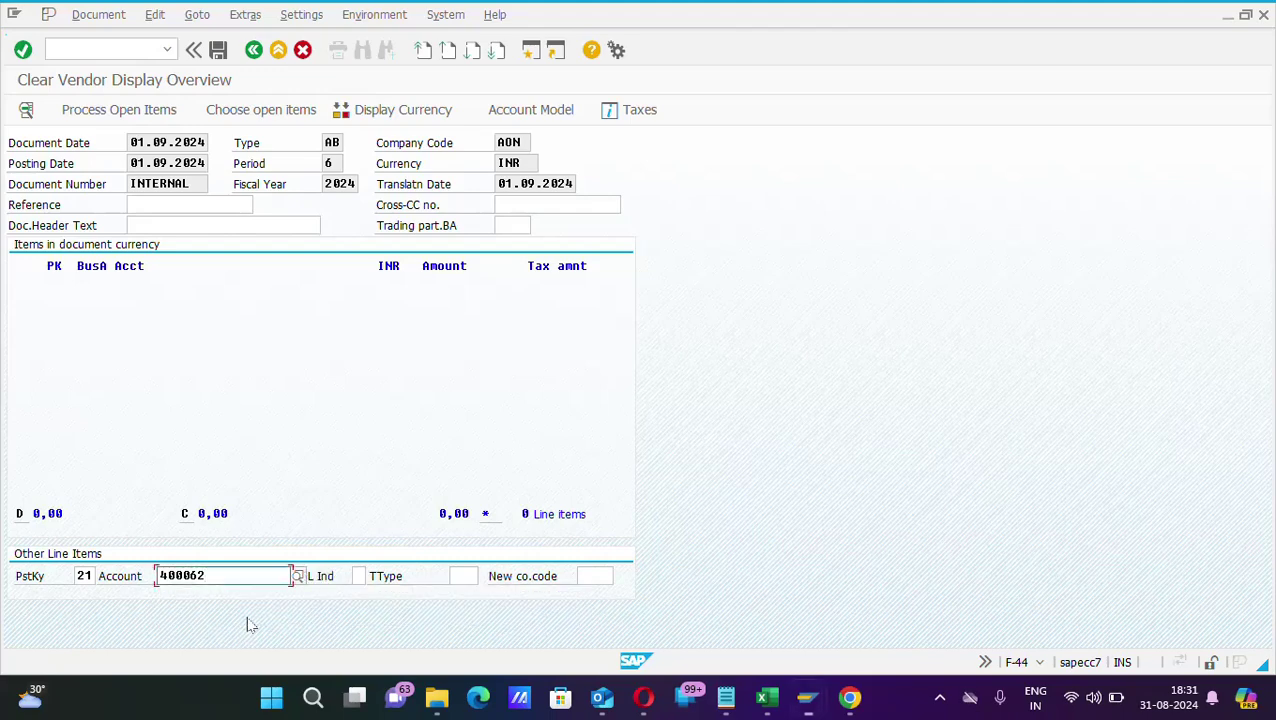
- Give the vendor 400062 item amount * and text 'bALANCE tRANSFER FROM dELL PVT TO ABC pvt ltd.'
{"action": "left_click", "coordinate": [18, 62]}
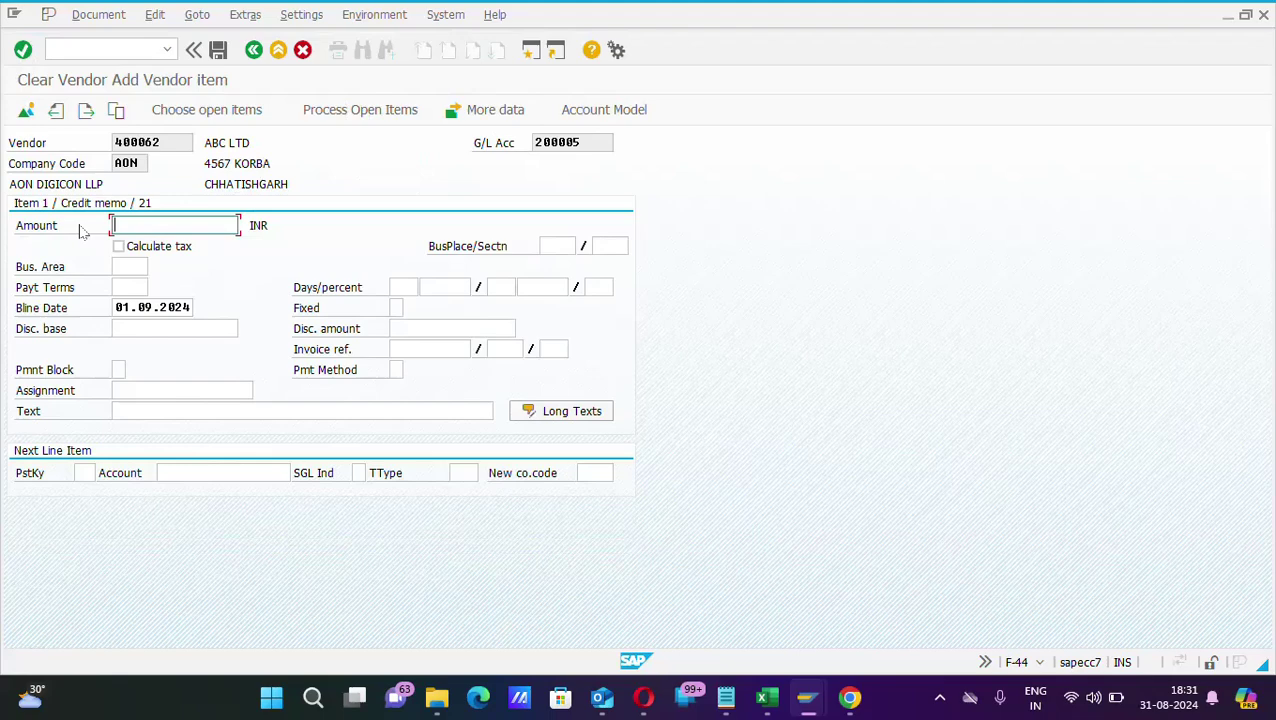
{"action": "type", "text": "*"}
{"action": "left_click", "coordinate": [144, 414]}
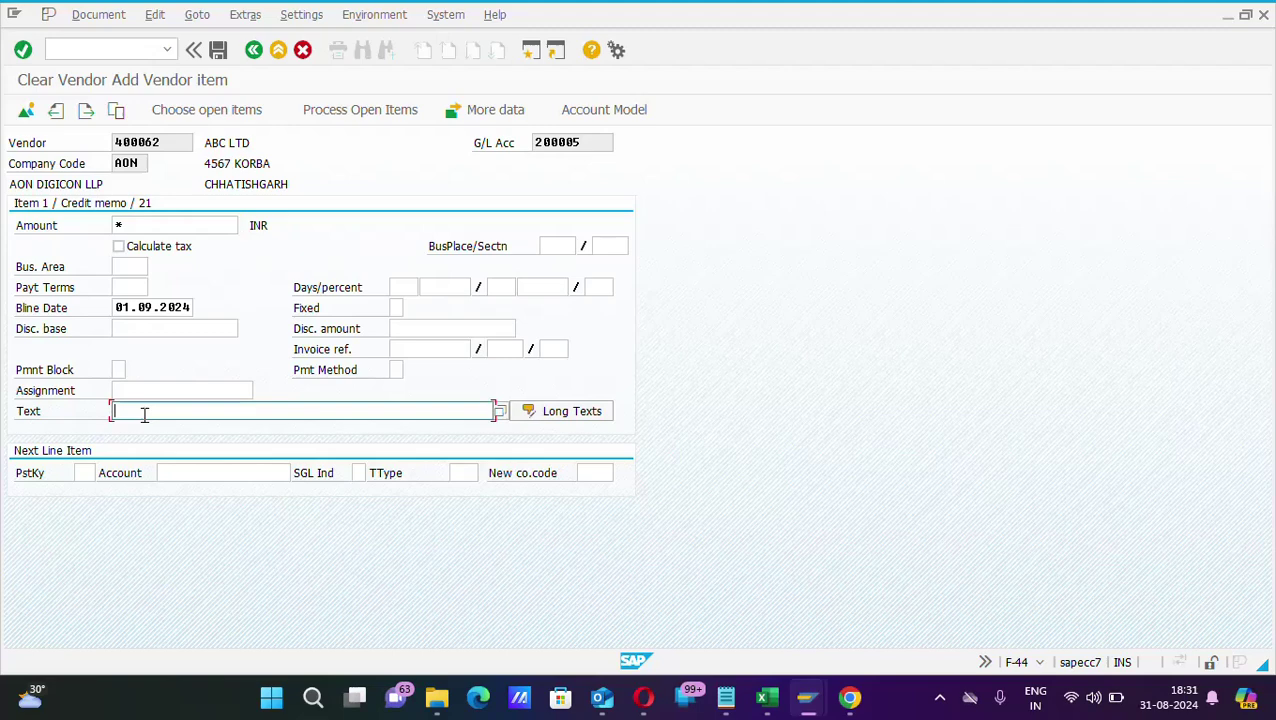
{"action": "type", "text": "b"}
{"action": "type", "text": "ALANCE"}
{"action": "type", "text": " tRANSF"}
{"action": "type", "text": "ER FROM "}
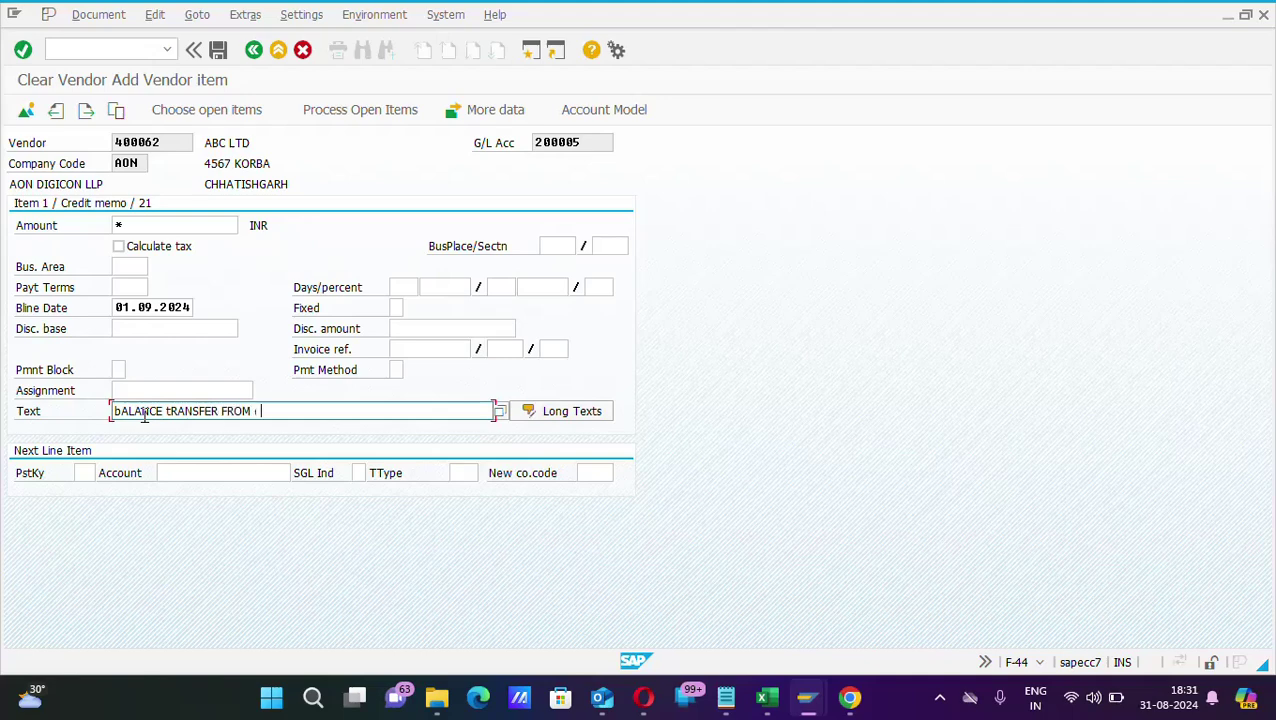
{"action": "type", "text": "dELL PVT"}
{"action": "type", "text": " TO A"}
{"action": "key", "text": "BackSpace"}
{"action": "type", "text": "ABC pv"}
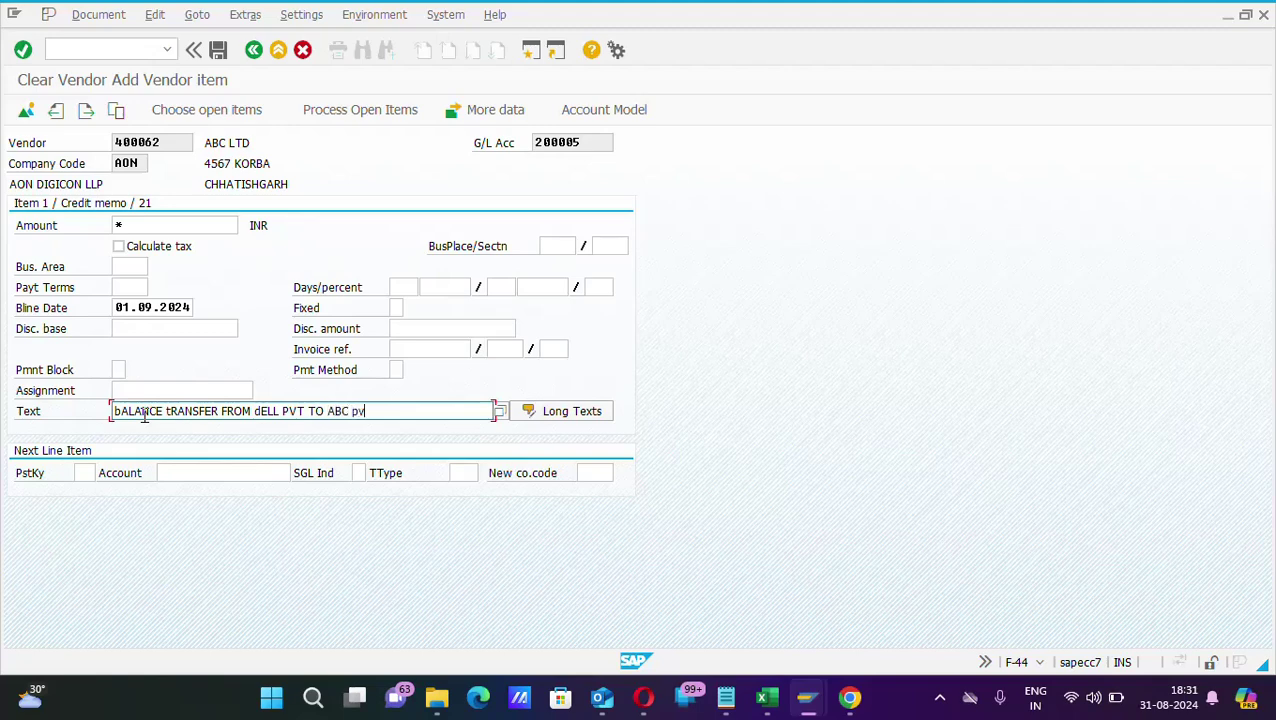
{"action": "type", "text": "t ltd."}
- Fill in the 1,300.00 amount, simulate both line items, and post clearing document 1022
{"action": "left_click", "coordinate": [23, 50]}
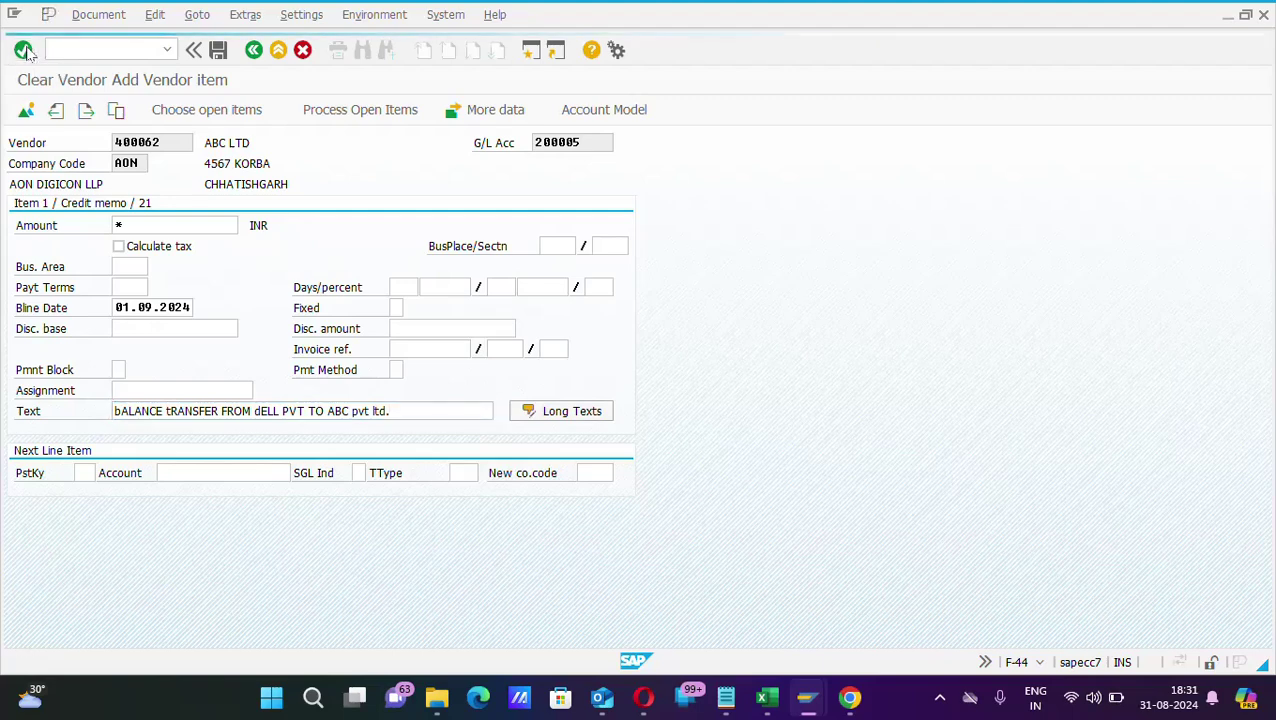
{"action": "left_click", "coordinate": [80, 16]}
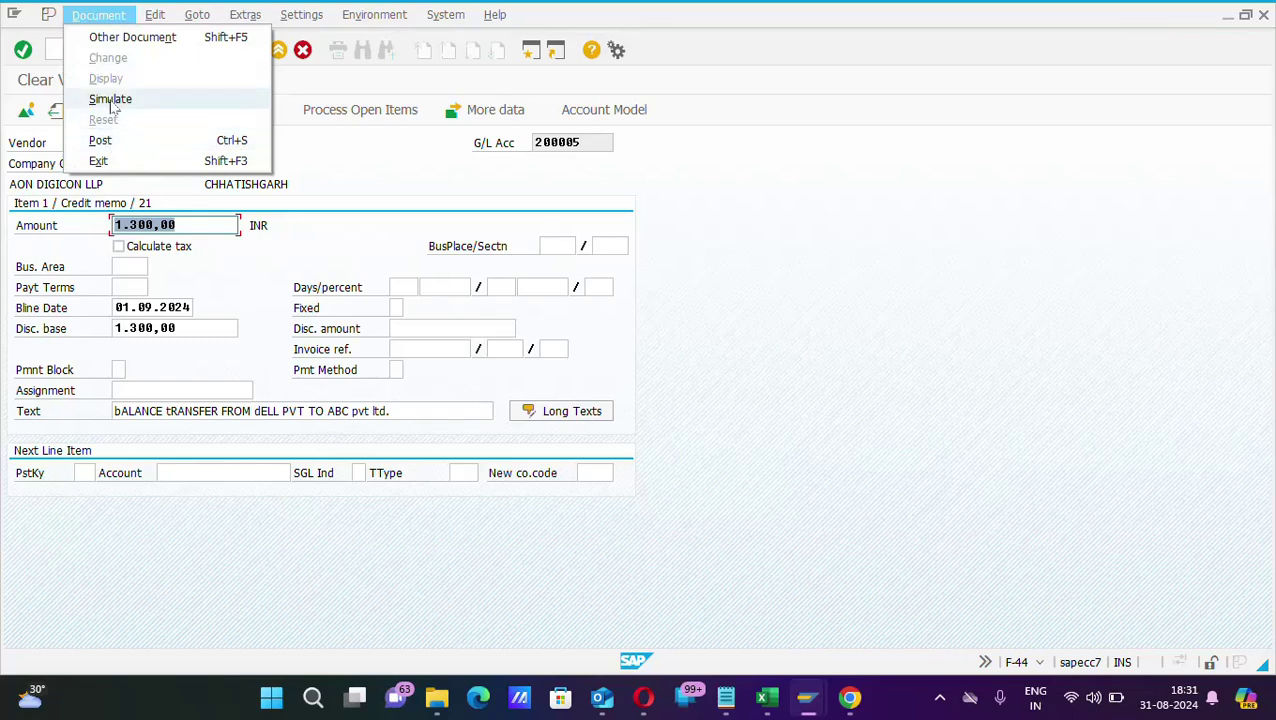
{"action": "left_click", "coordinate": [110, 100]}
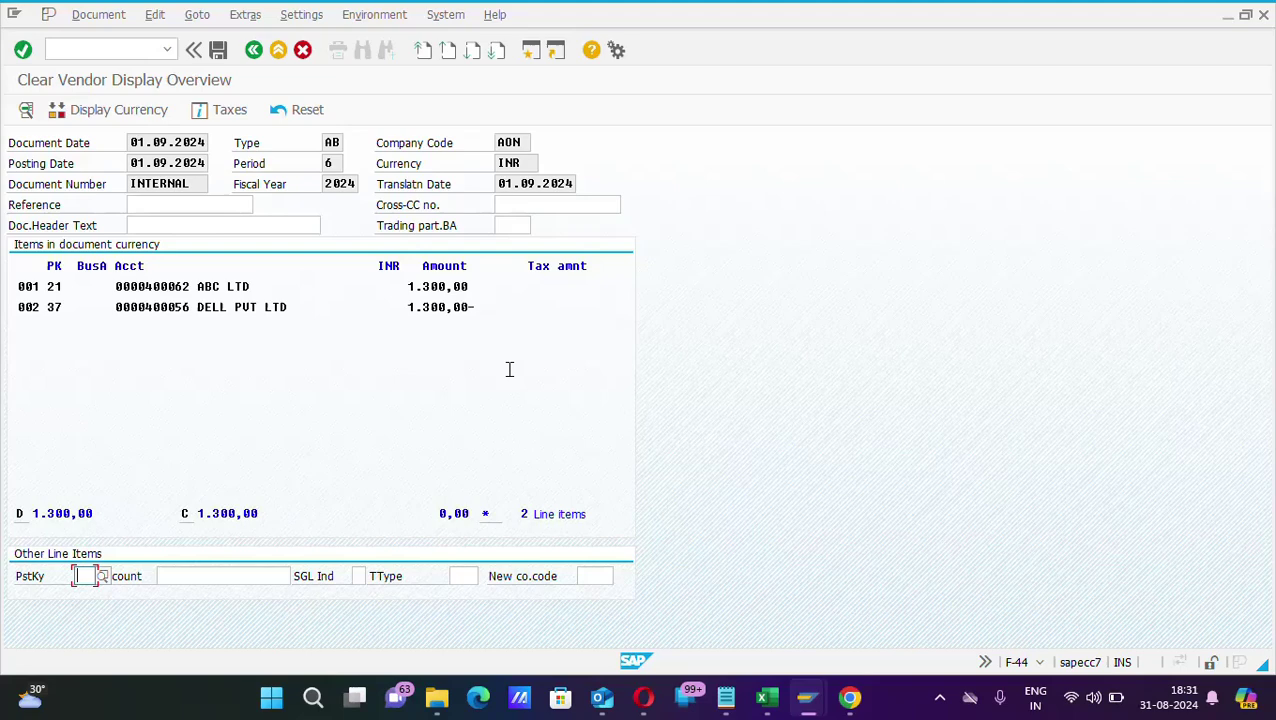
{"action": "key", "text": "ctrl+s"}
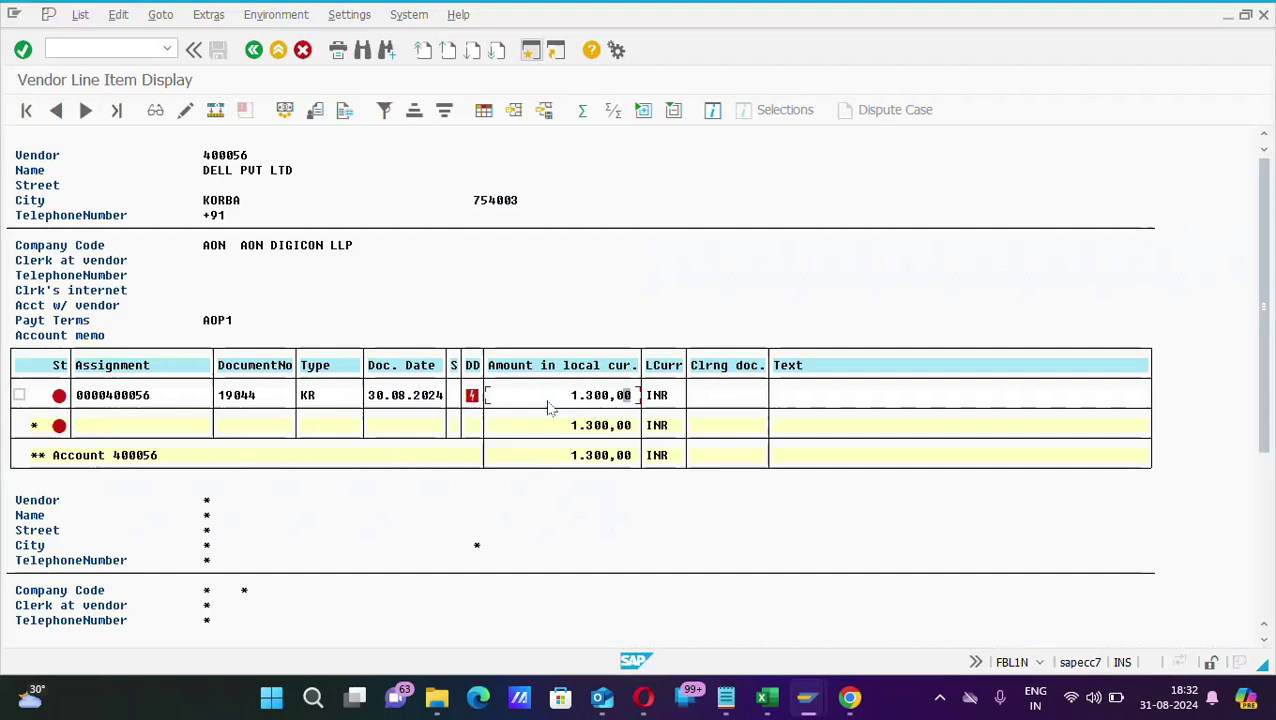
- Refresh vendor 400056's line item list, which now shows 'No items selected'
{"action": "left_click", "coordinate": [82, 19]}
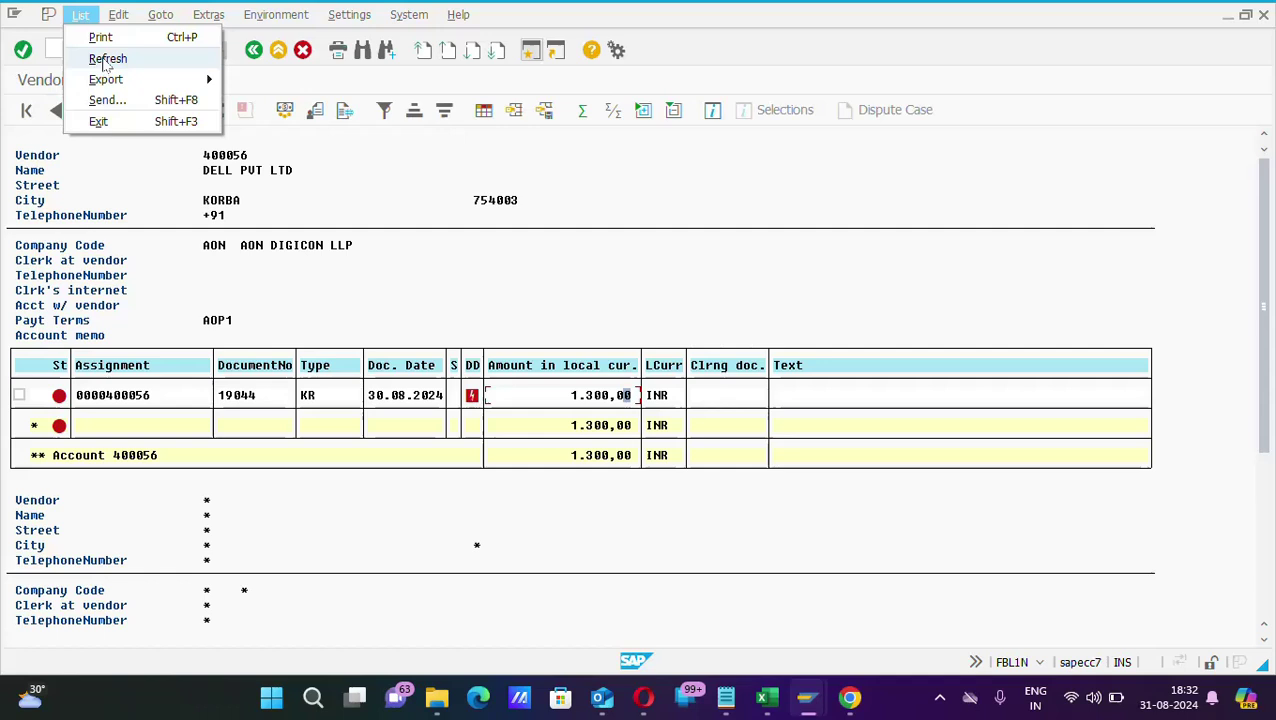
{"action": "left_click", "coordinate": [107, 60]}
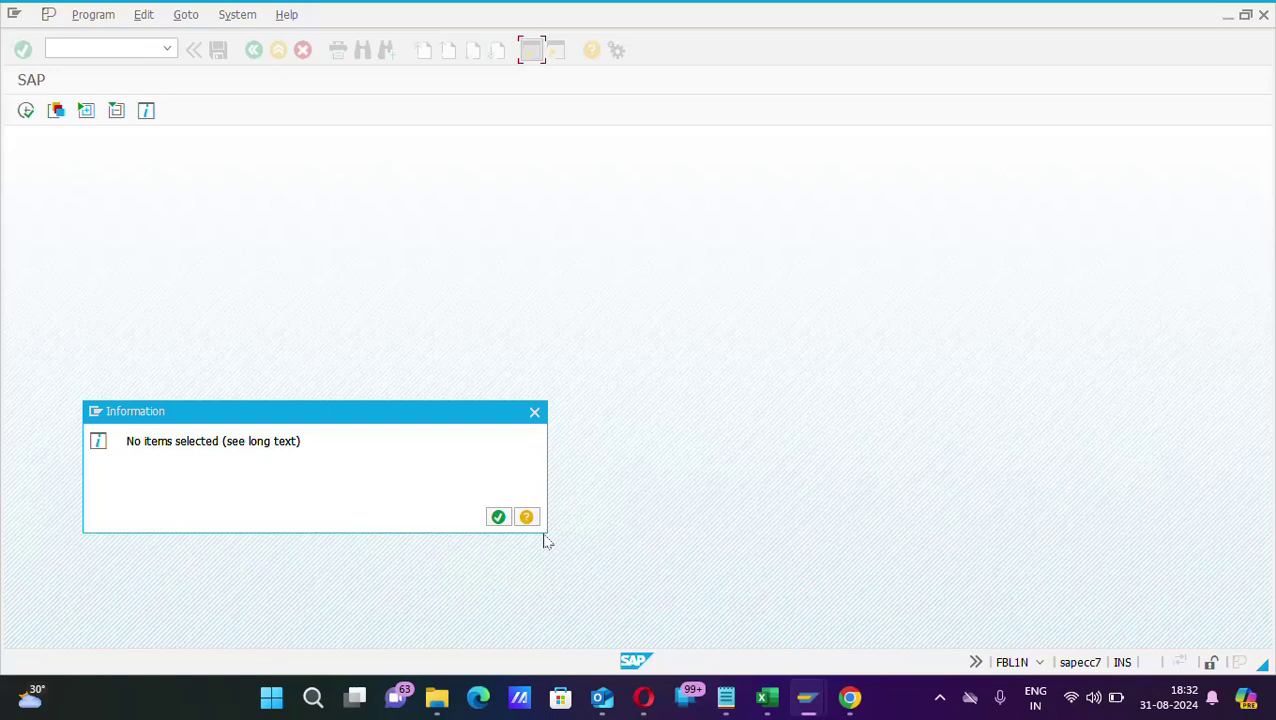
- Acknowledge the message and change the FBL1N vendor account from 400056 to 400062
{"action": "left_click", "coordinate": [498, 518]}
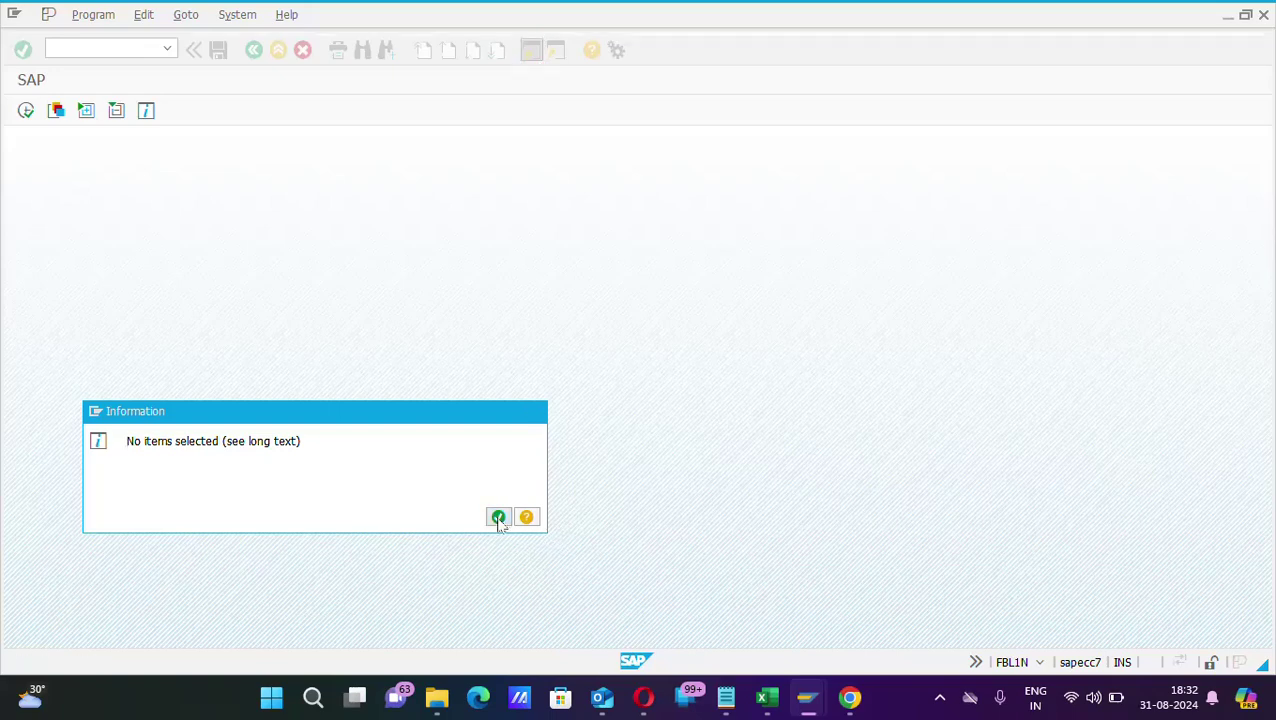
{"action": "left_click", "coordinate": [325, 162]}
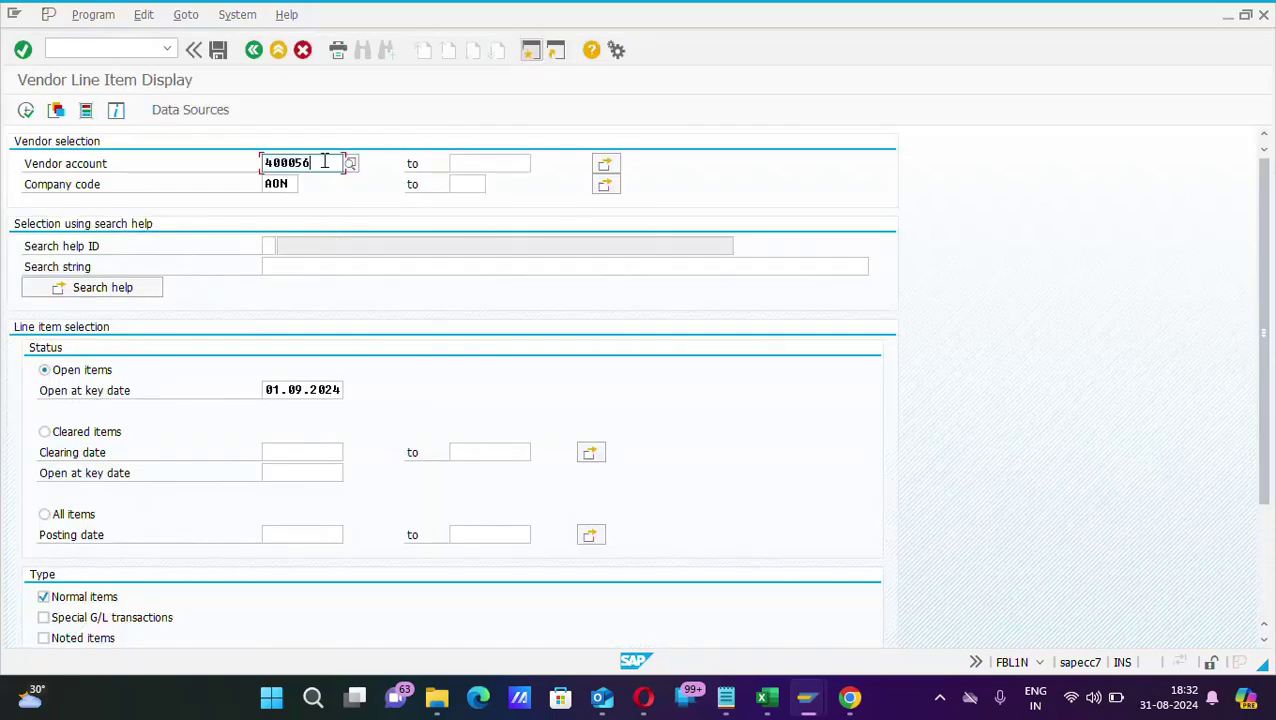
{"action": "key", "text": "BackSpace"}
{"action": "key", "text": "BackSpace"}
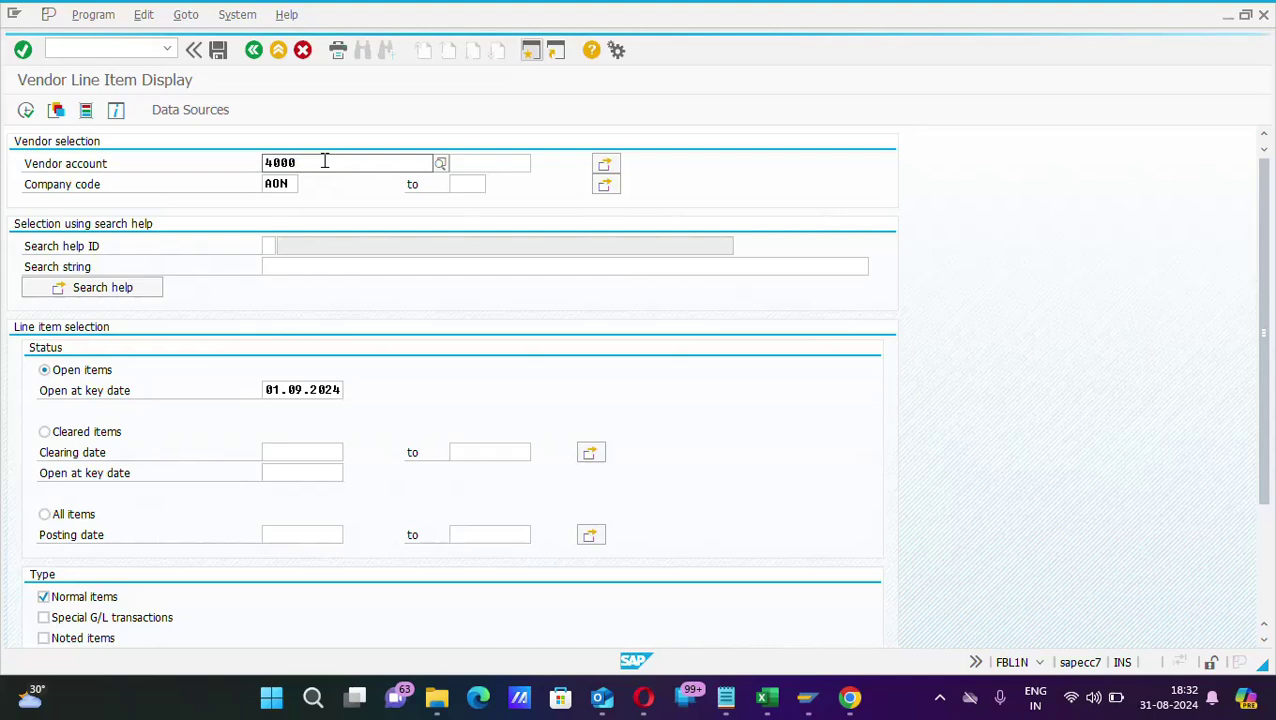
{"action": "type", "text": "62"}
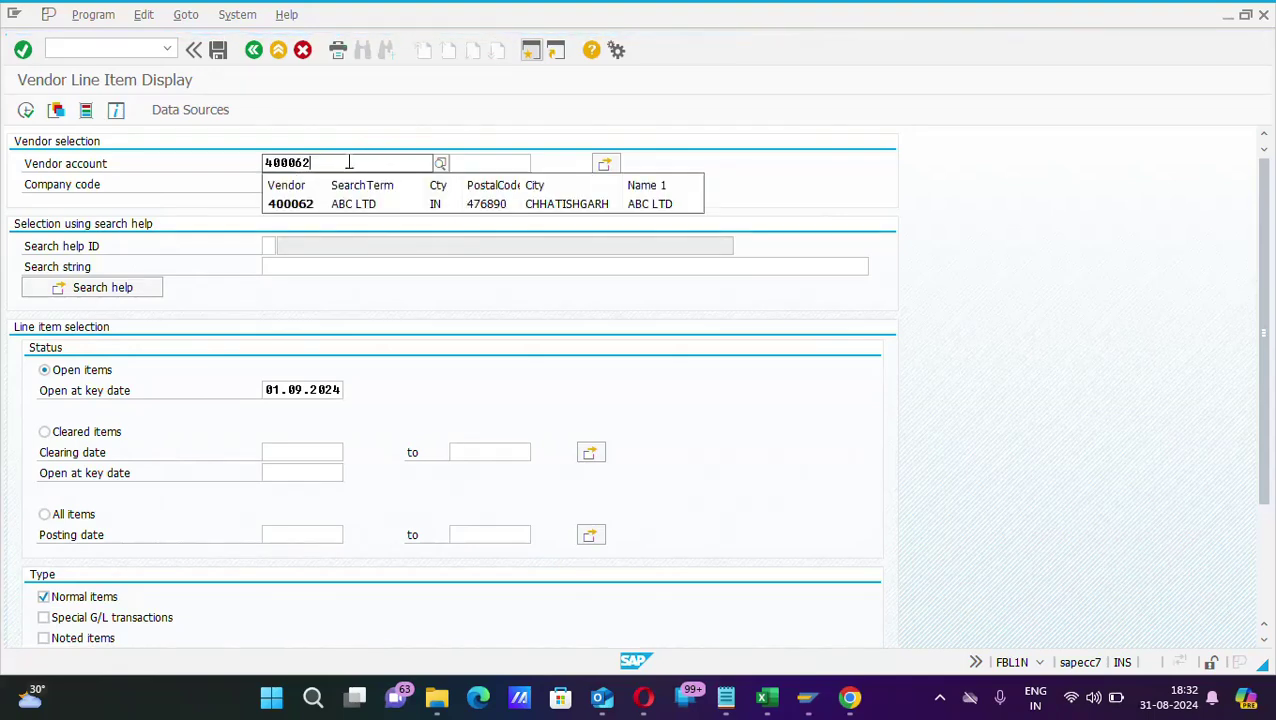
{"action": "left_click", "coordinate": [303, 207]}
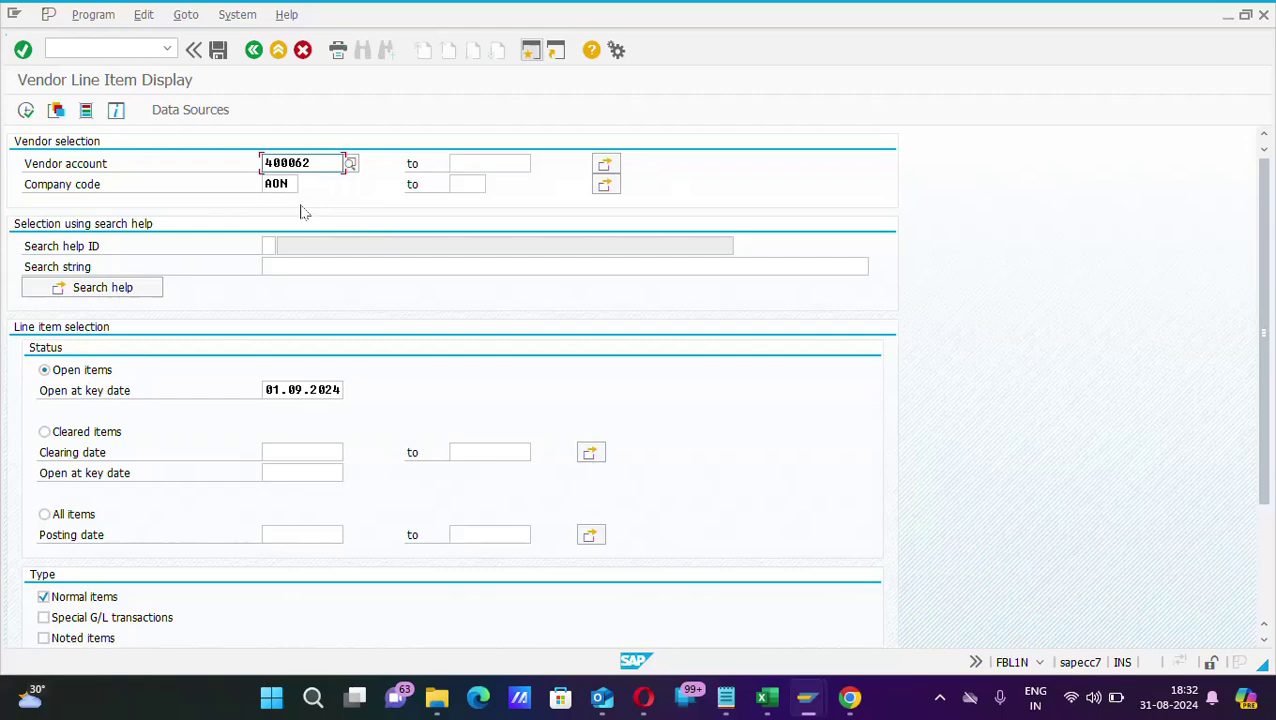
- Execute the report for vendor 400062 and inspect document 1022's 1.300,00 INR open item
{"action": "left_click", "coordinate": [26, 111]}
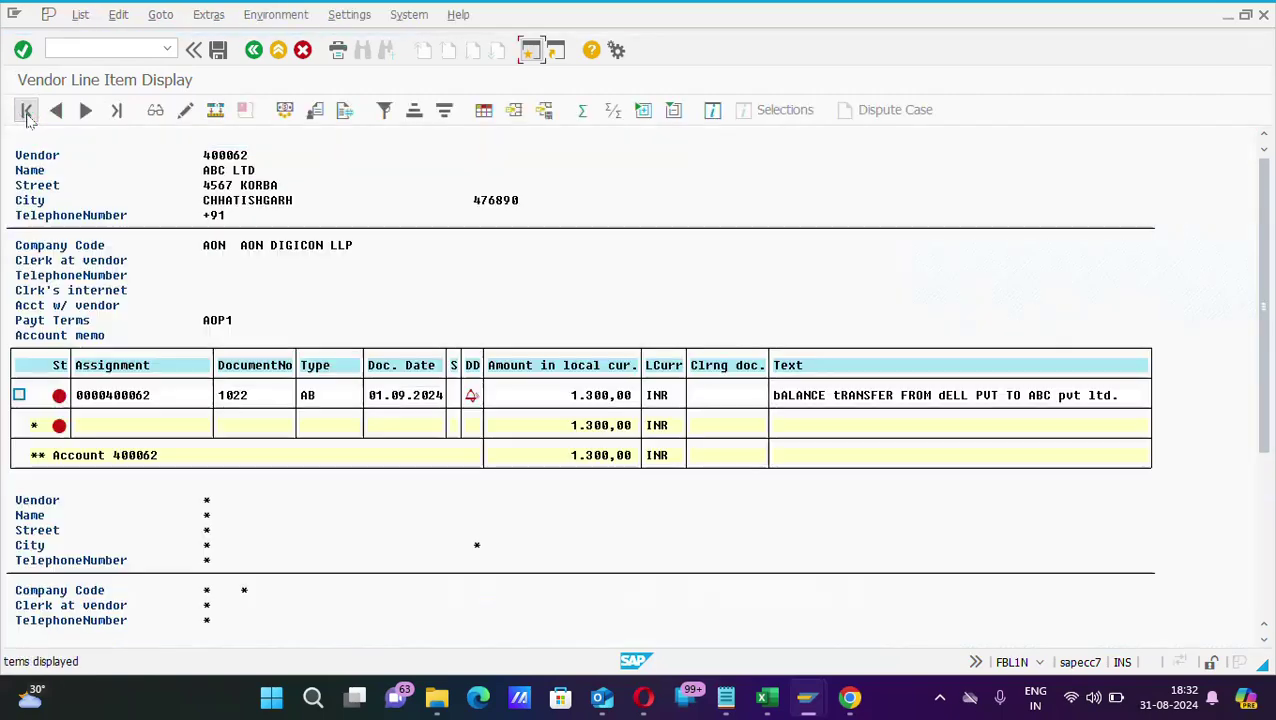
{"action": "left_click", "coordinate": [590, 396]}
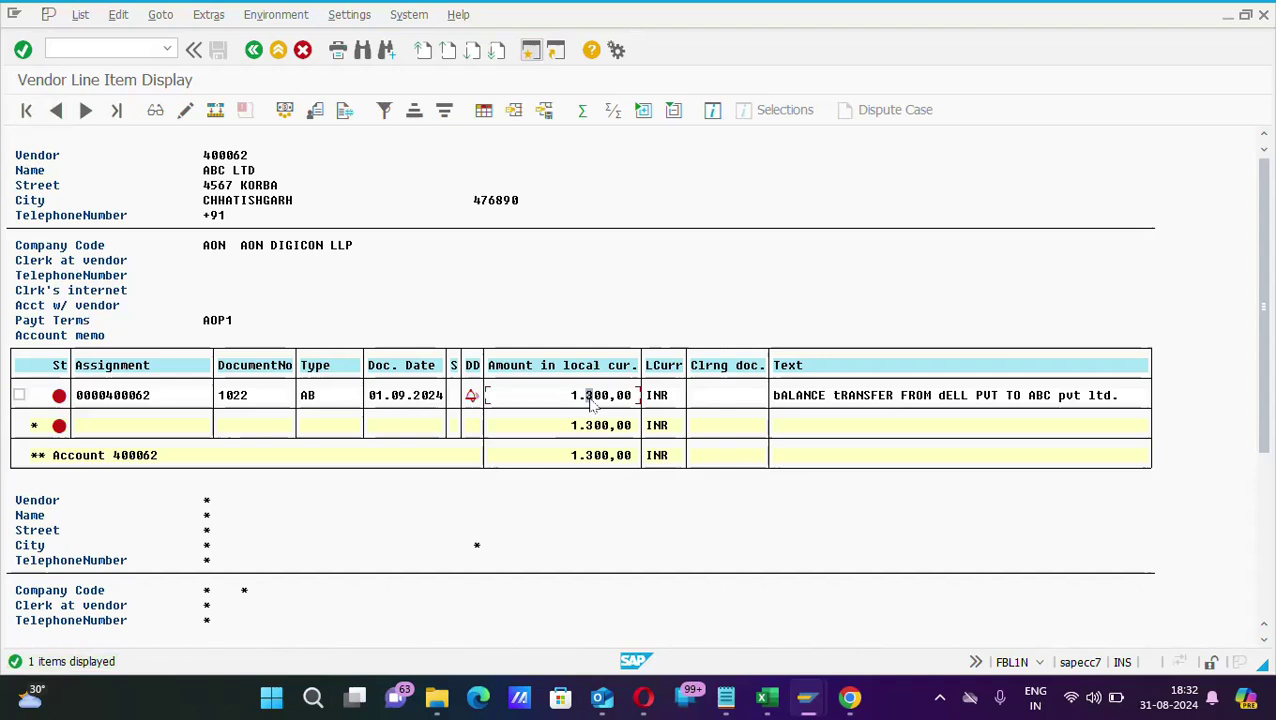